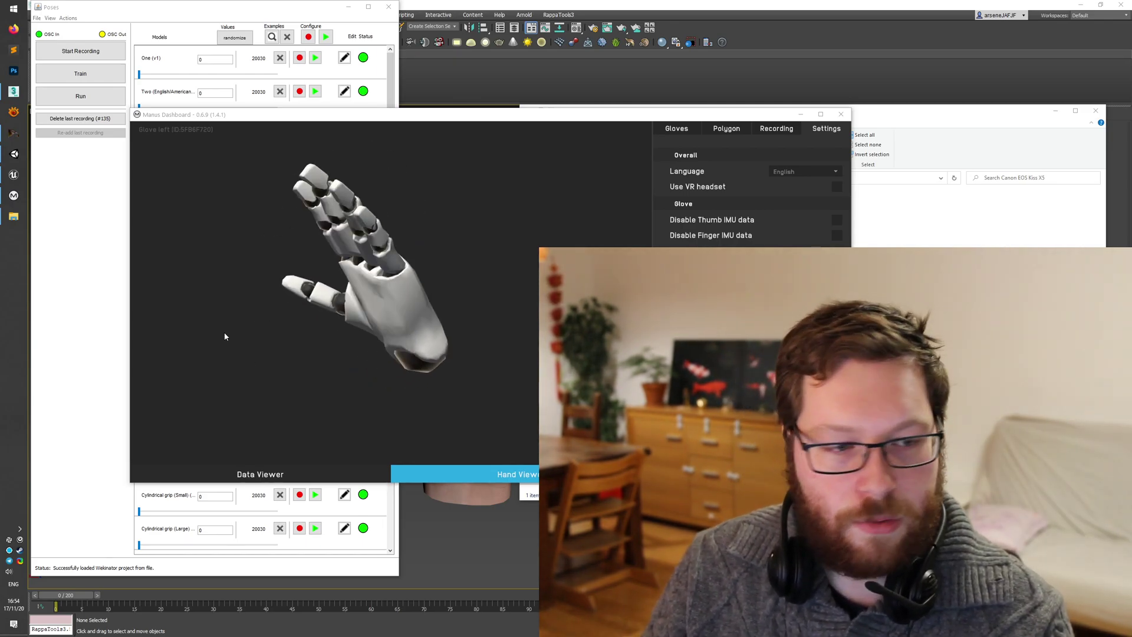
Step: Check the glove's live finger values in Data Viewer, then place the Manus Core OSC window above the hand view
click(283, 474)
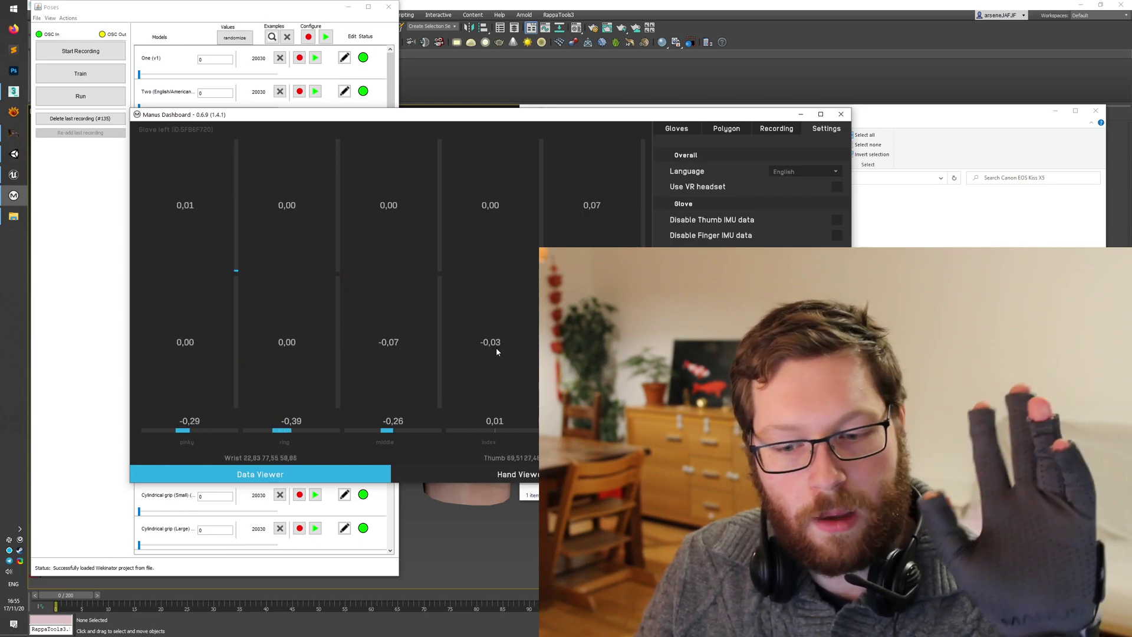
click(514, 475)
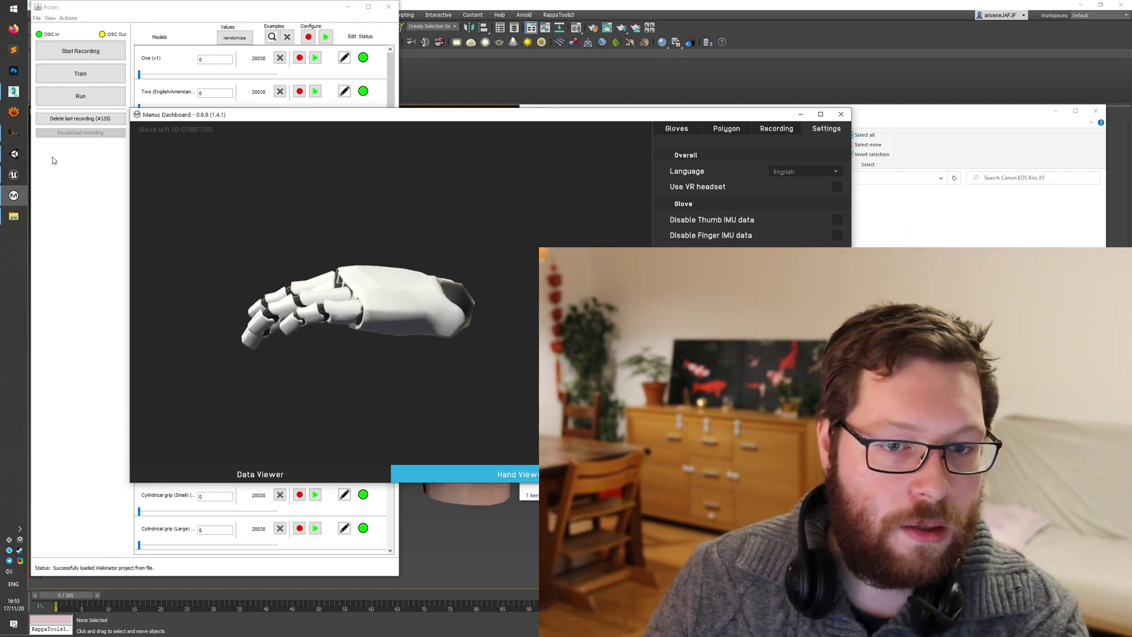
click(13, 153)
drag(655, 161, 588, 79)
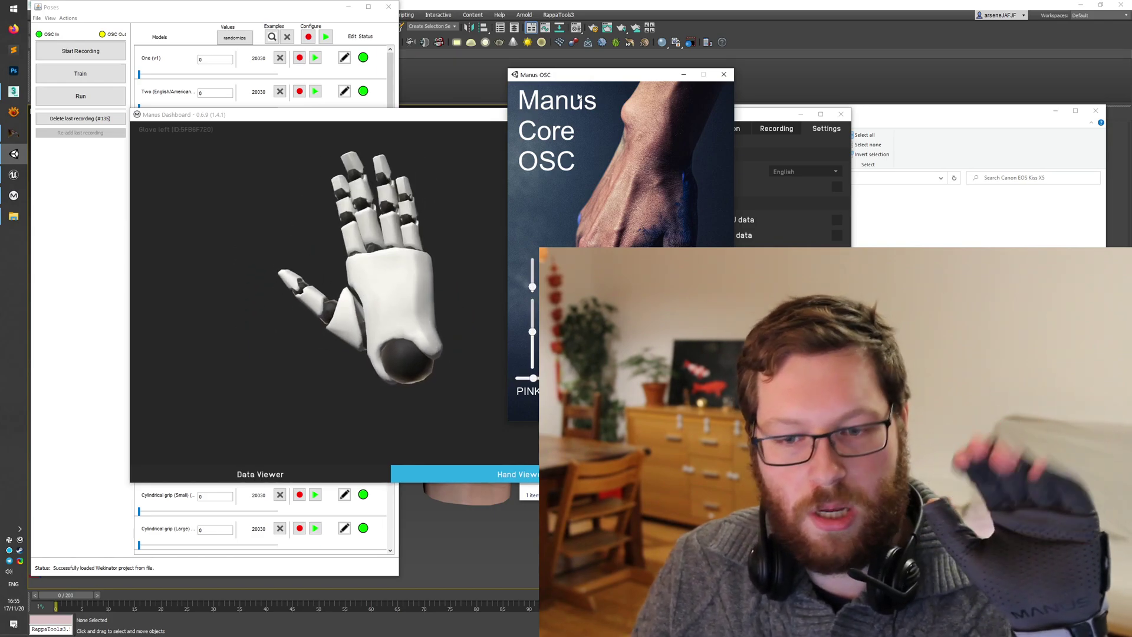
Step: Show the glove's finger values again beside Manus Core OSC, then focus the Wekinator Poses project
click(352, 478)
click(590, 77)
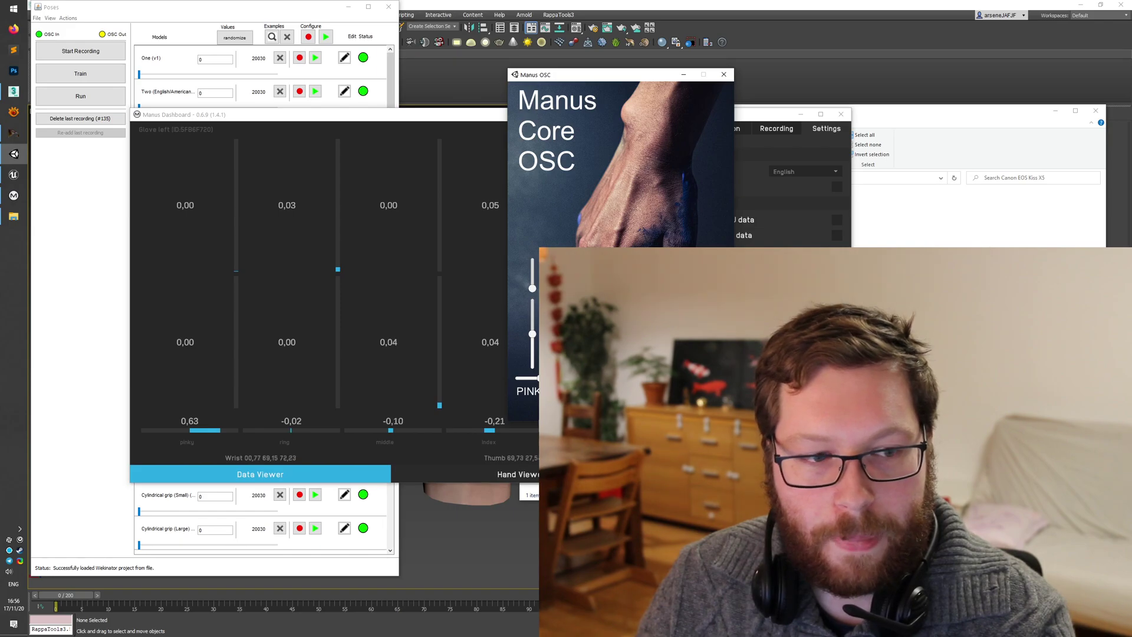
click(216, 13)
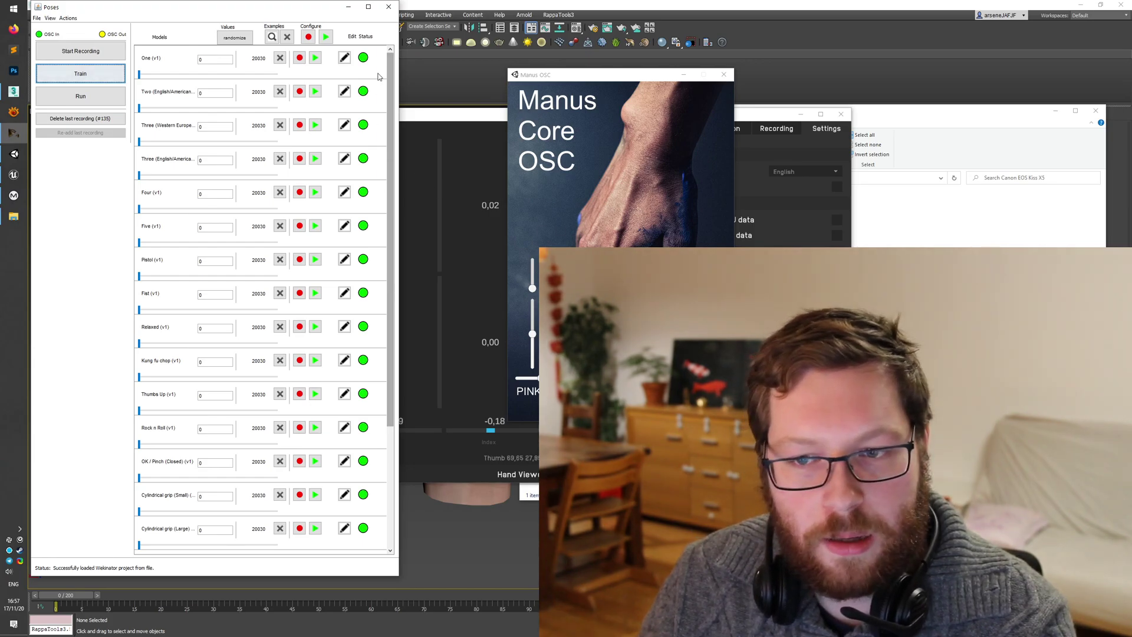
mouse_move(390, 94)
mouse_down()
mouse_move(404, 213)
mouse_move(393, 99)
mouse_up()
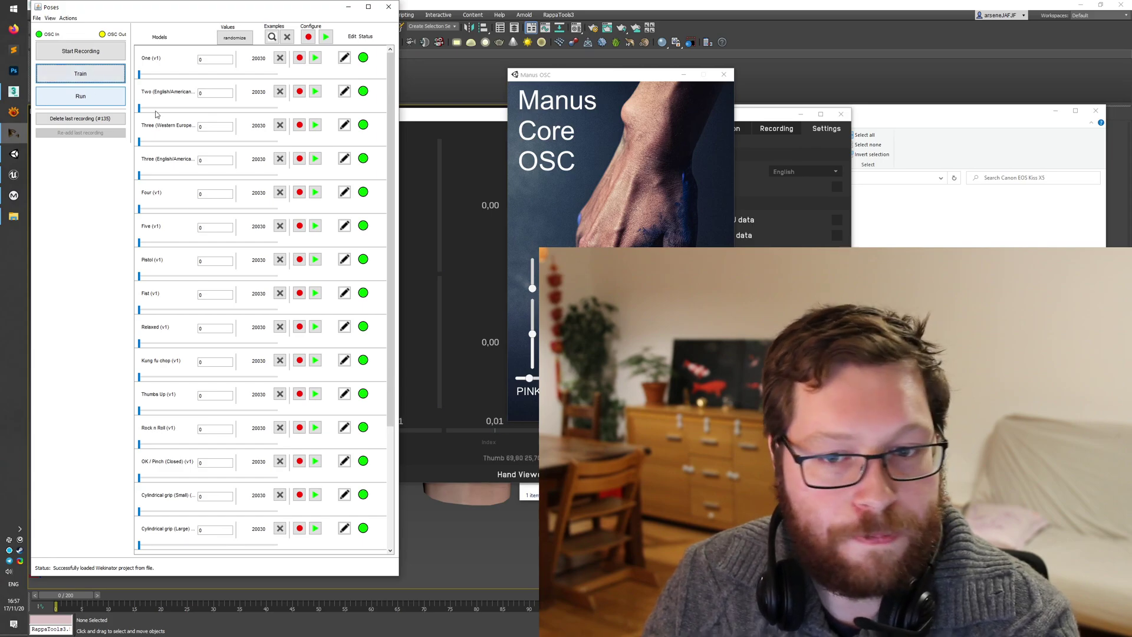
scroll(278, 331, down, 2)
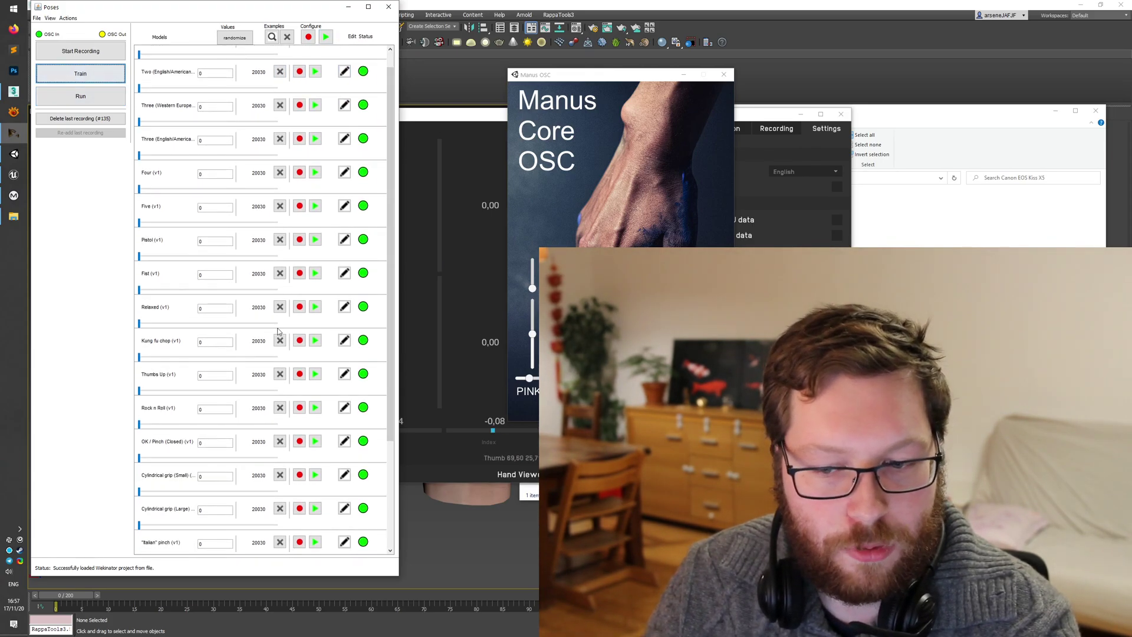
scroll(278, 331, down, 1)
scroll(214, 87, up, 5)
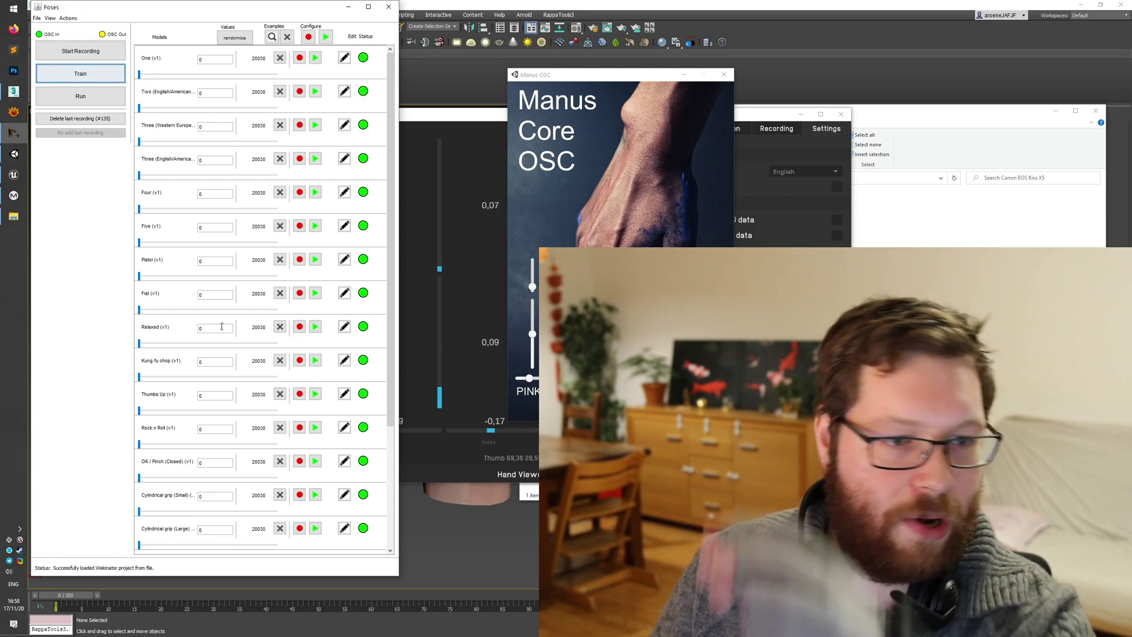
Step: Scroll the Poses model list down to the bottom and back up to review every model
drag(391, 257, 391, 377)
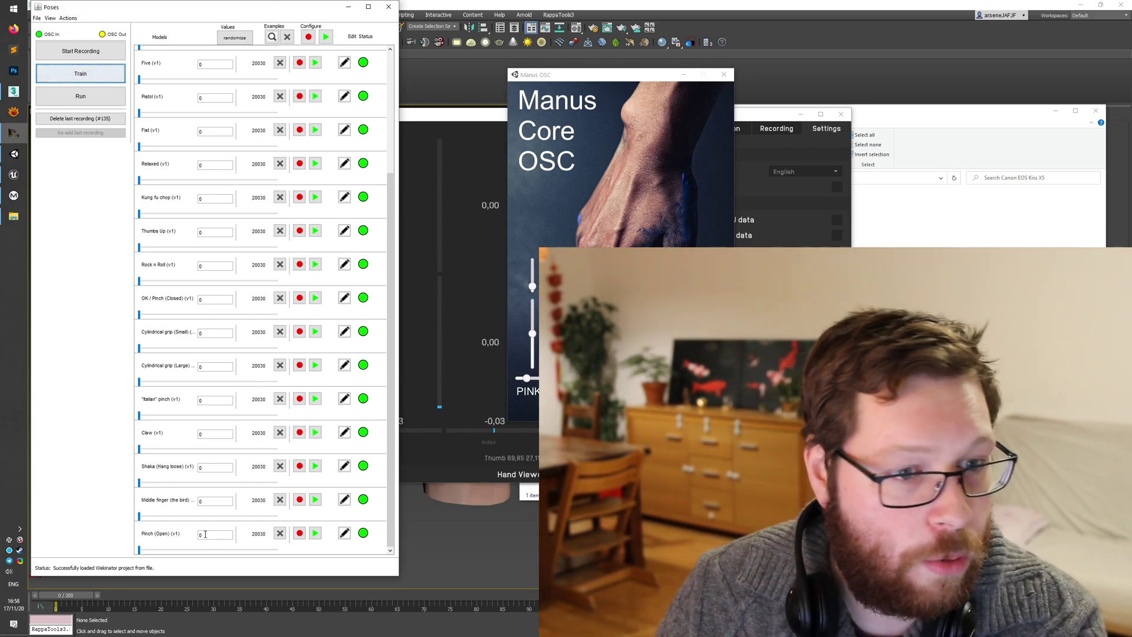
scroll(389, 379, up, 3)
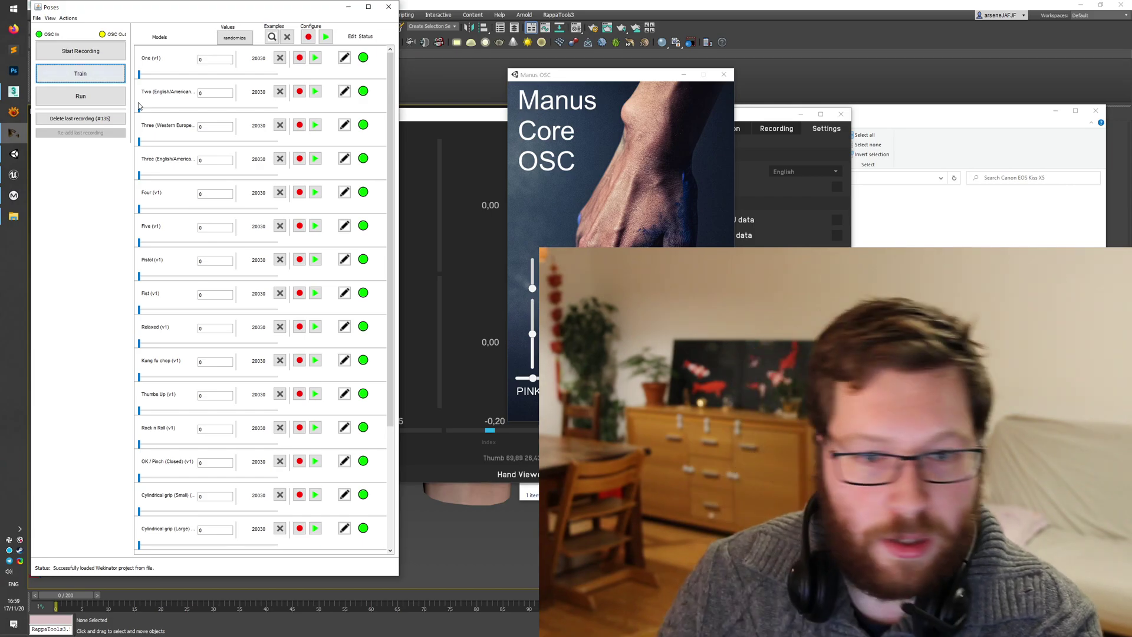
click(14, 176)
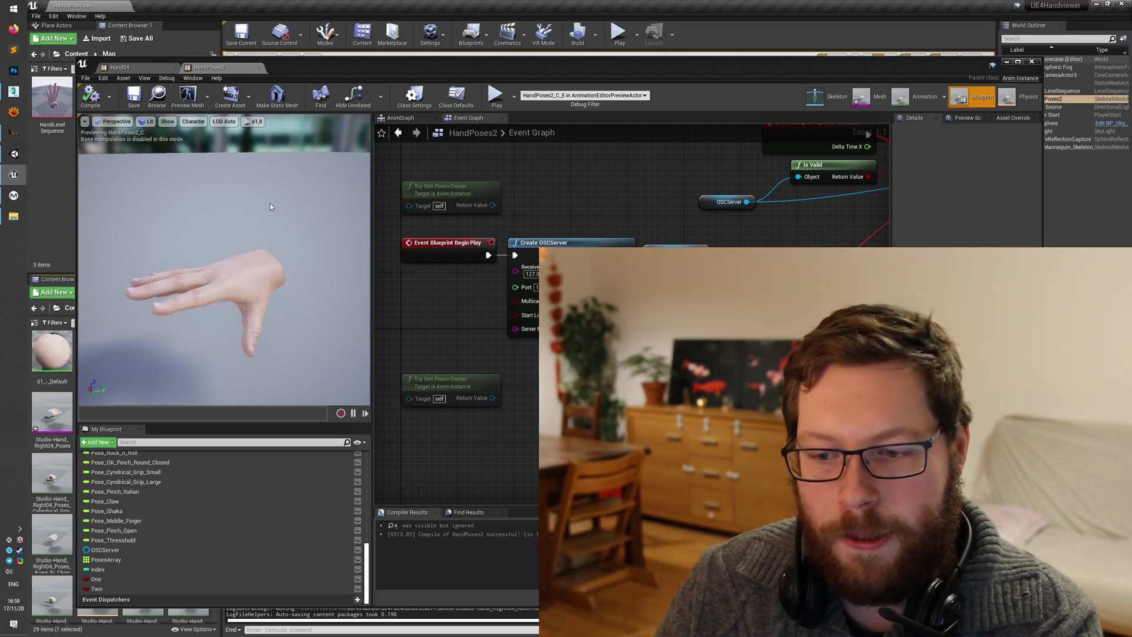
right_drag(583, 205, 571, 212)
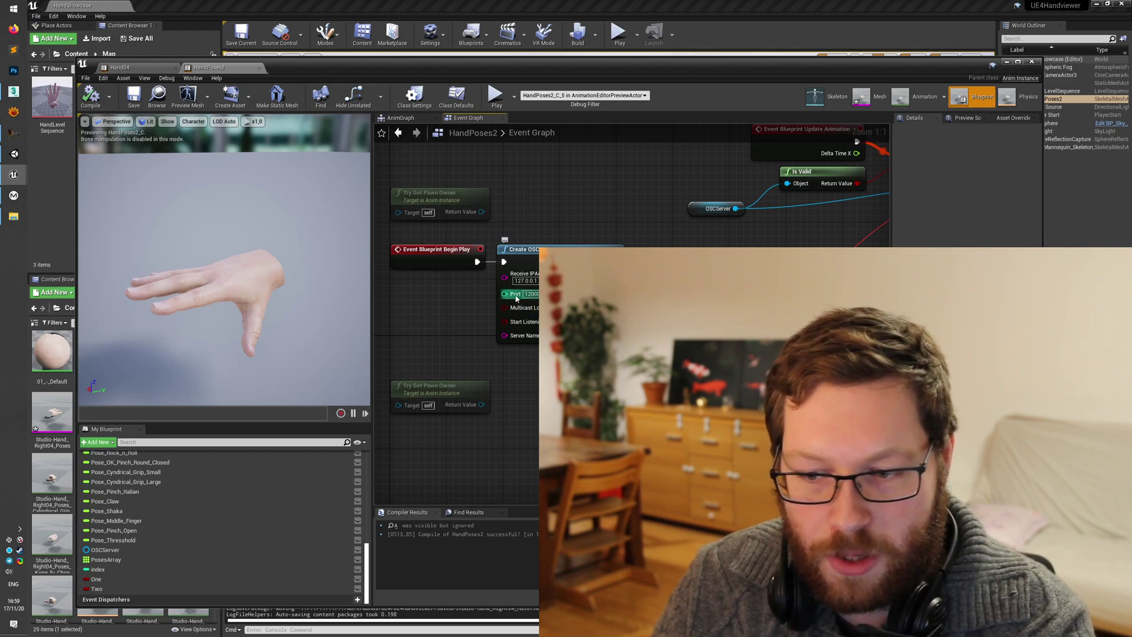
click(13, 133)
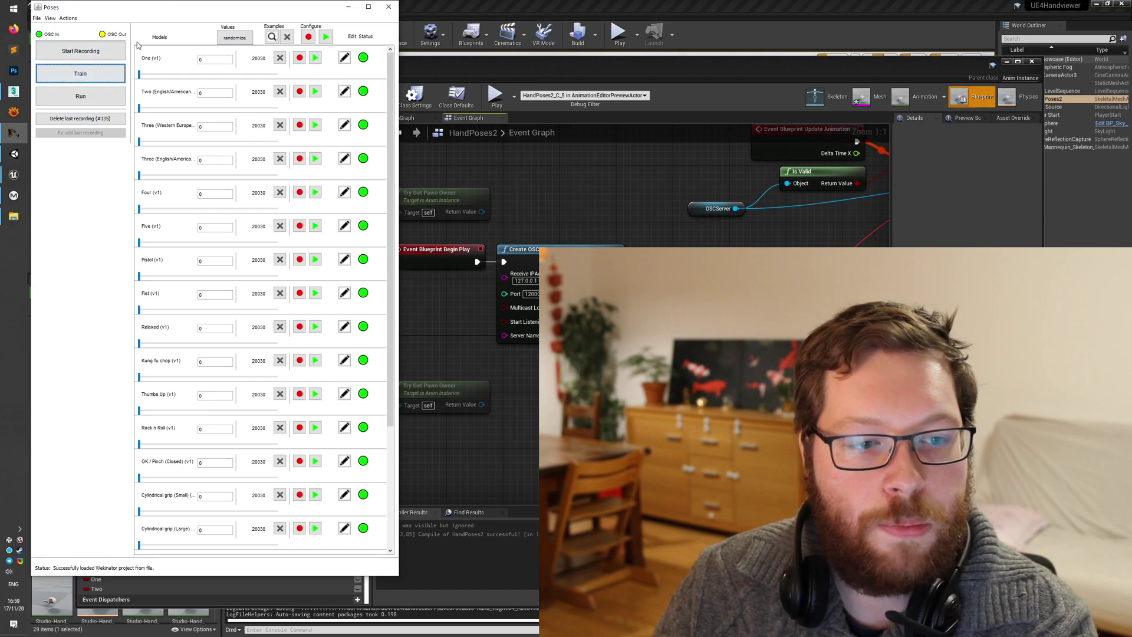
click(349, 6)
mouse_move(649, 295)
right_down()
mouse_move(628, 287)
mouse_move(667, 286)
right_up()
click(645, 252)
click(667, 286)
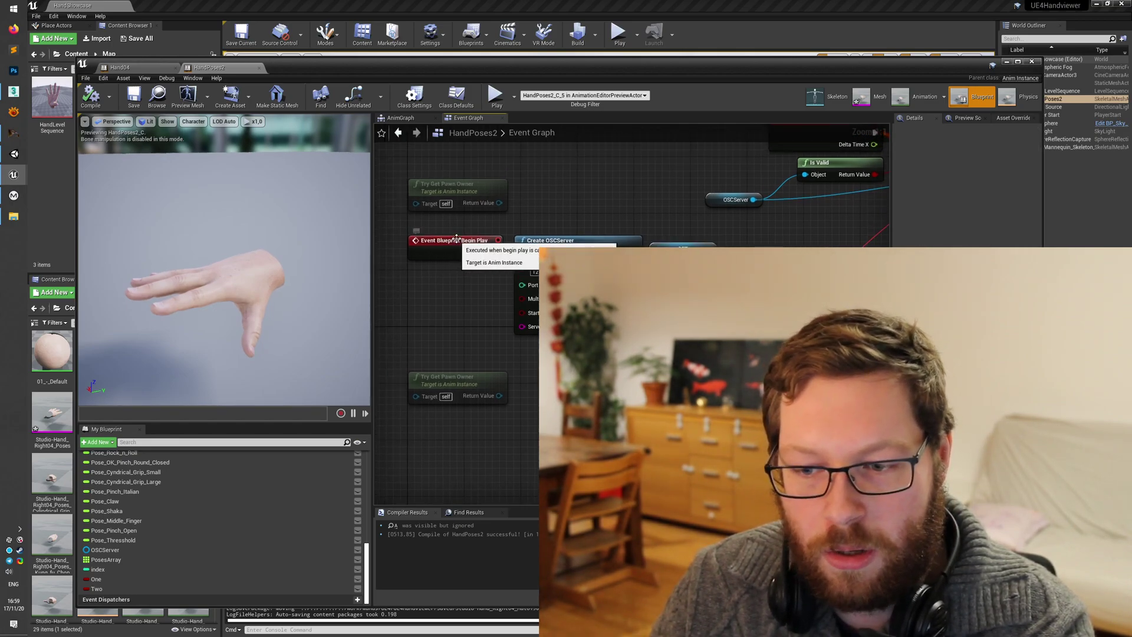
right_drag(682, 203, 431, 262)
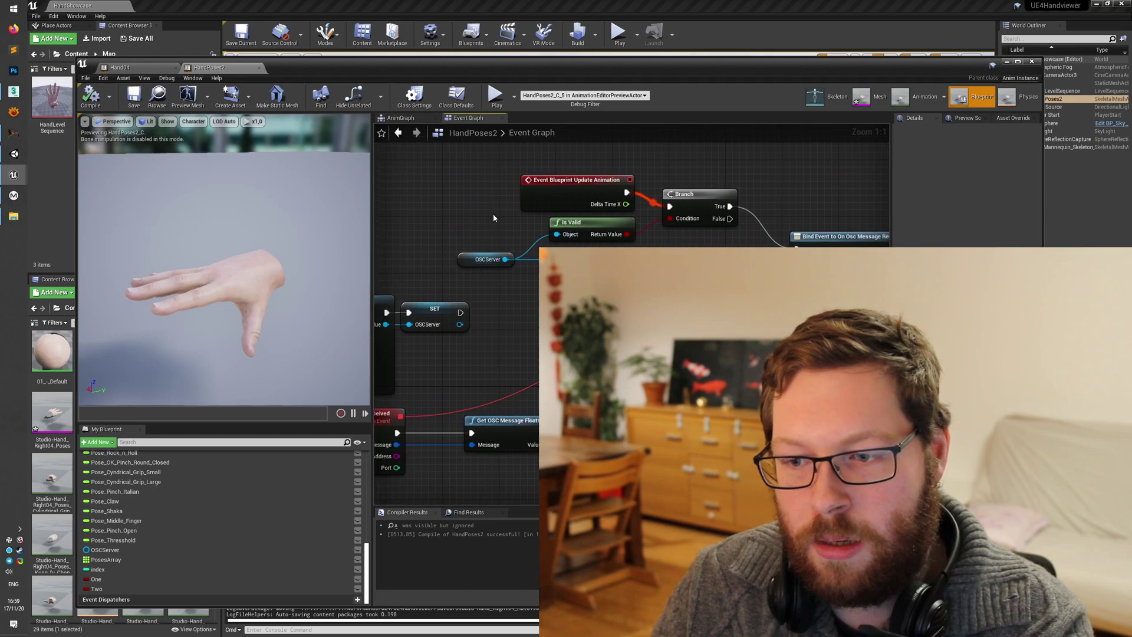
right_drag(690, 162, 670, 170)
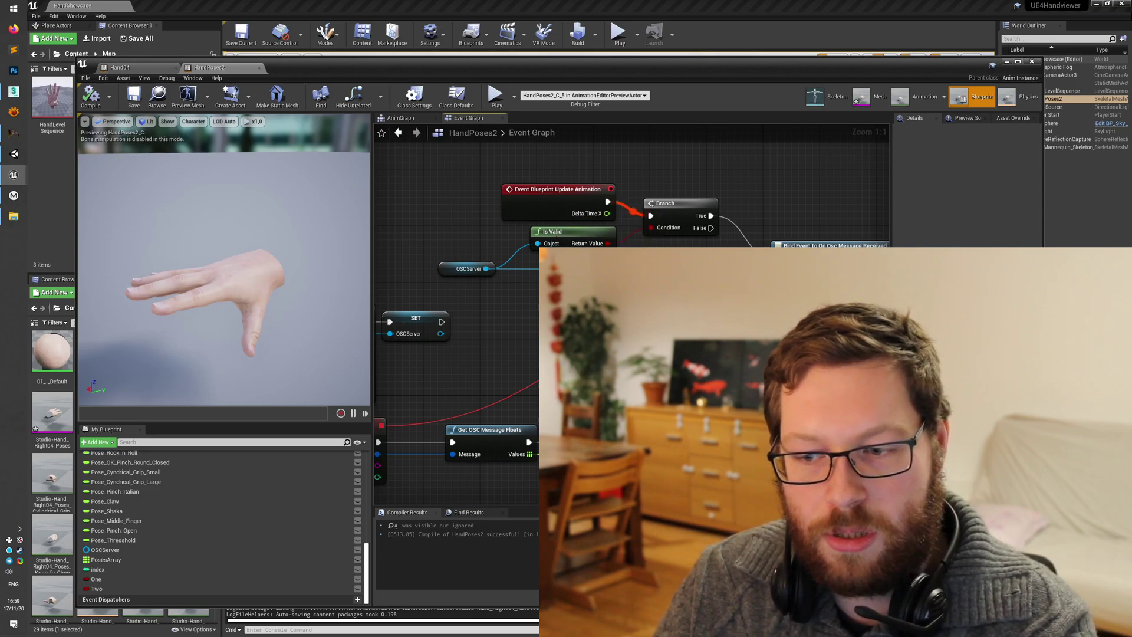
right_drag(590, 324, 543, 325)
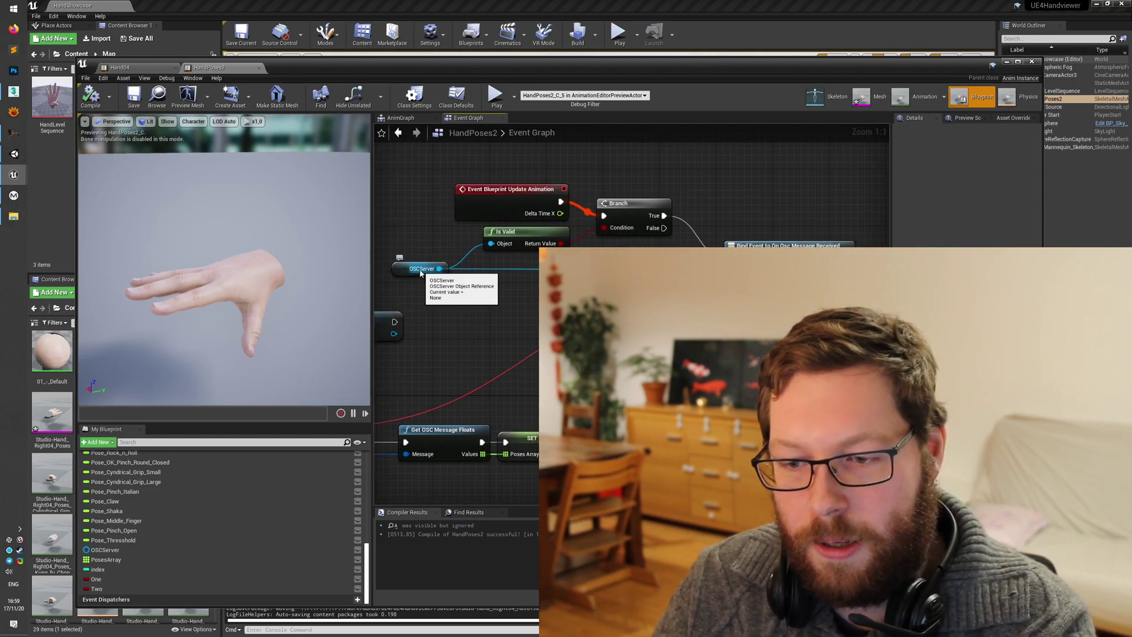
scroll(686, 202, down, 1)
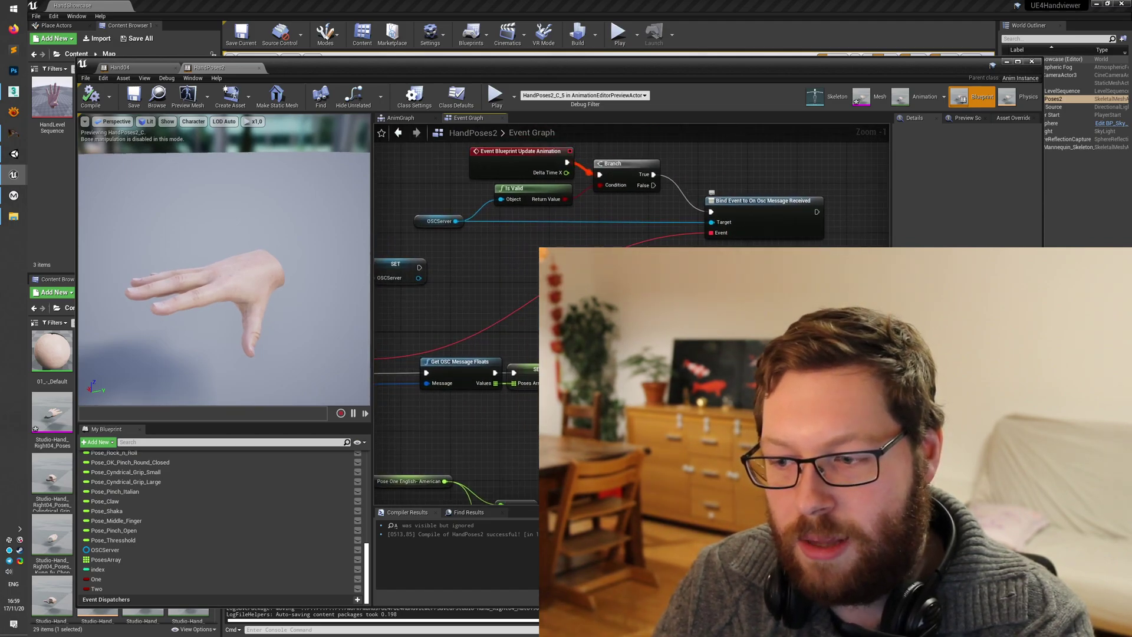
right_drag(591, 326, 710, 239)
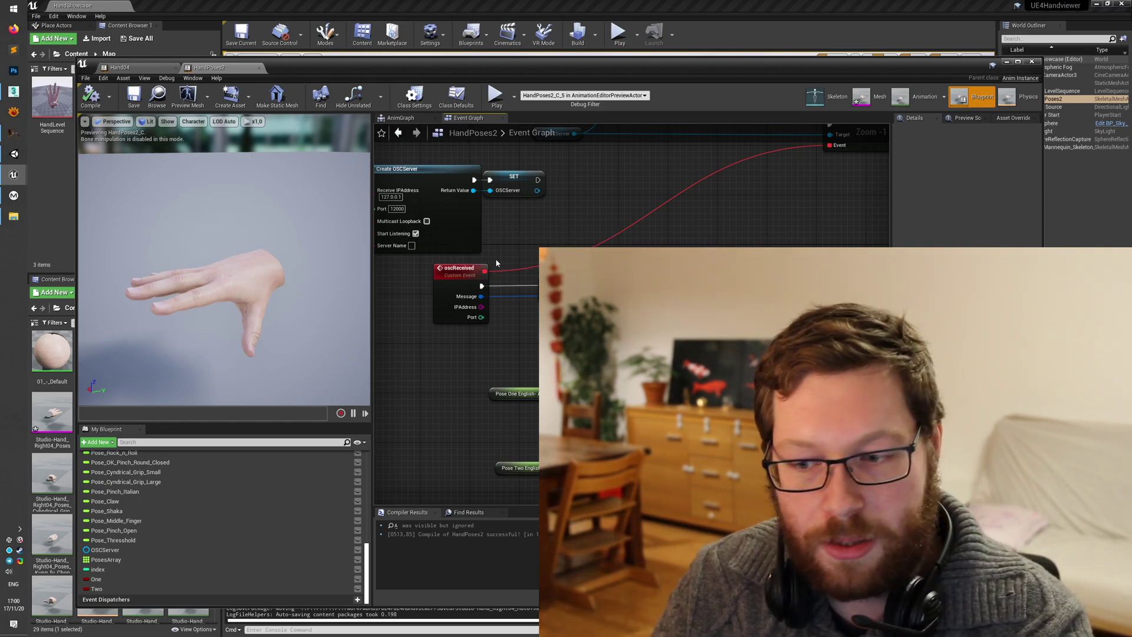
right_drag(496, 263, 408, 228)
right_drag(504, 291, 381, 268)
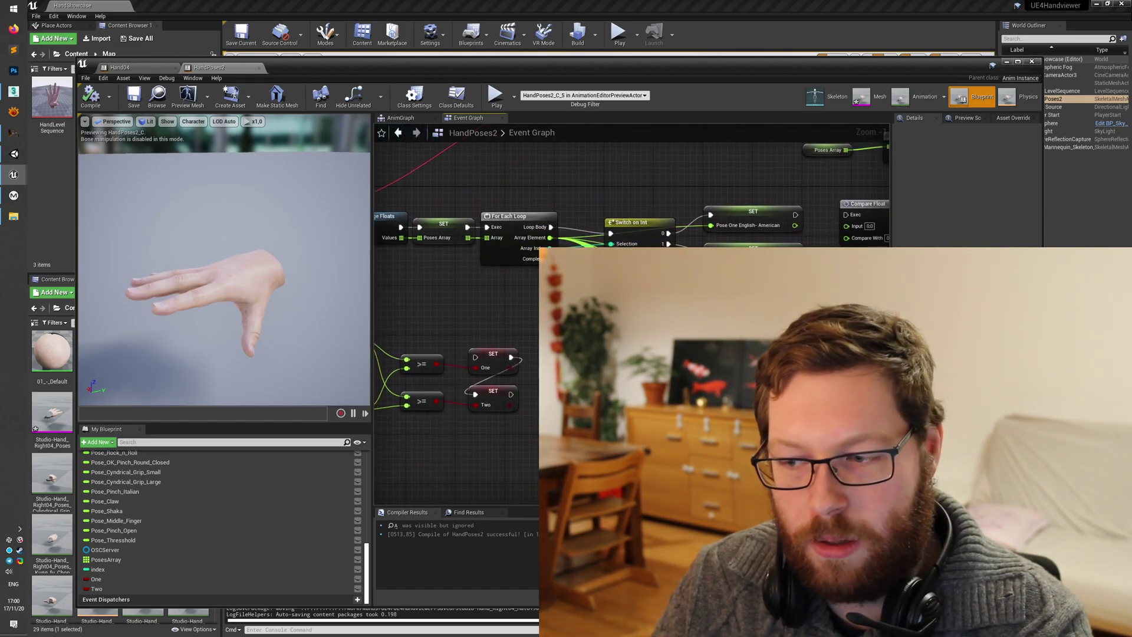
right_drag(580, 295, 518, 282)
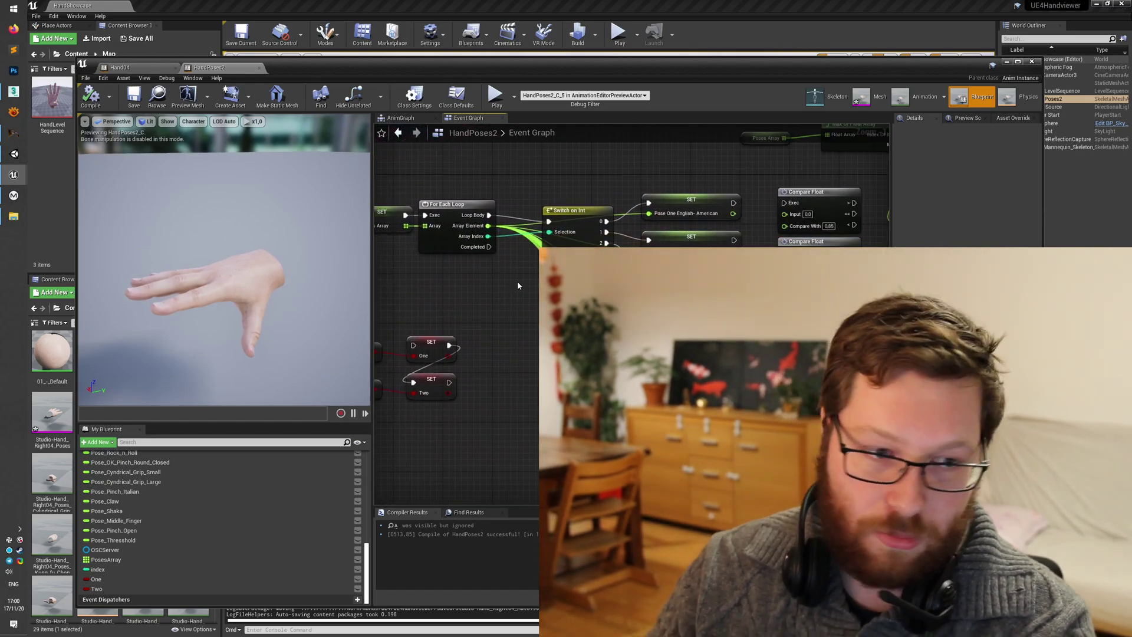
right_drag(518, 294, 504, 280)
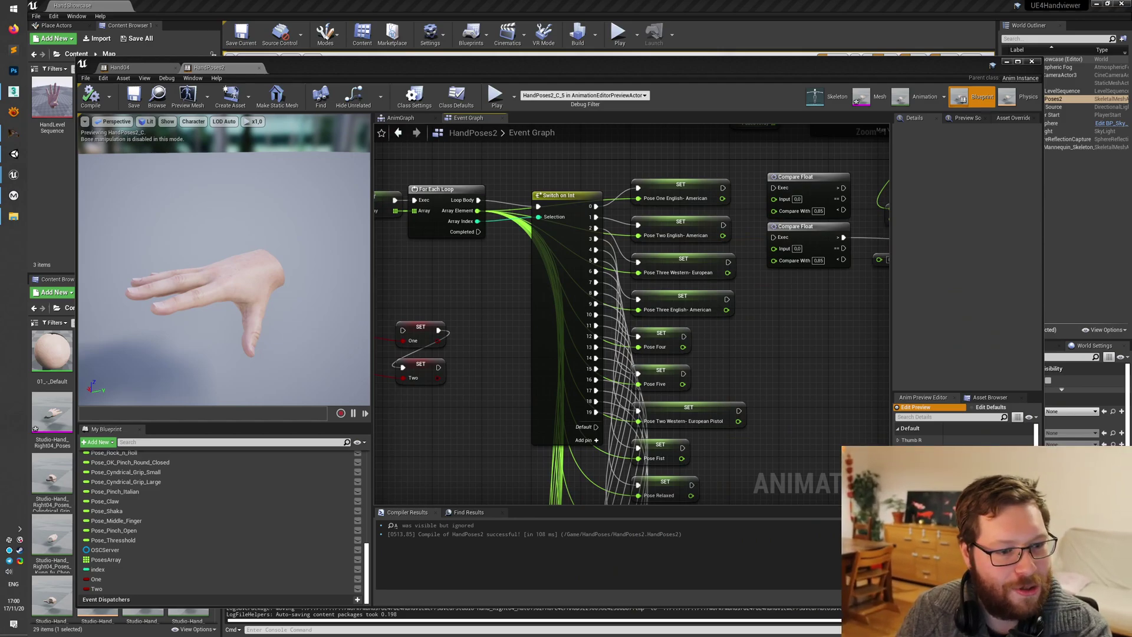
Step: Glance at the Switch on Int outputs and the Wekinator Poses list, then minimize the Poses window
right_drag(488, 284, 480, 260)
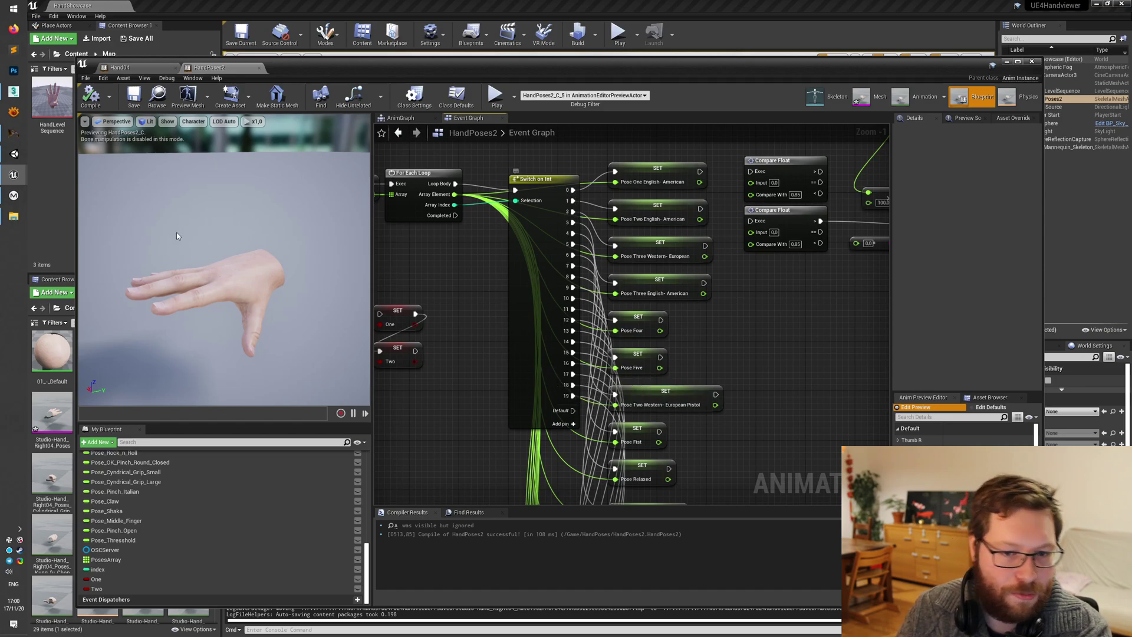
click(14, 133)
scroll(451, 206, down, 1)
scroll(354, 177, down, 5)
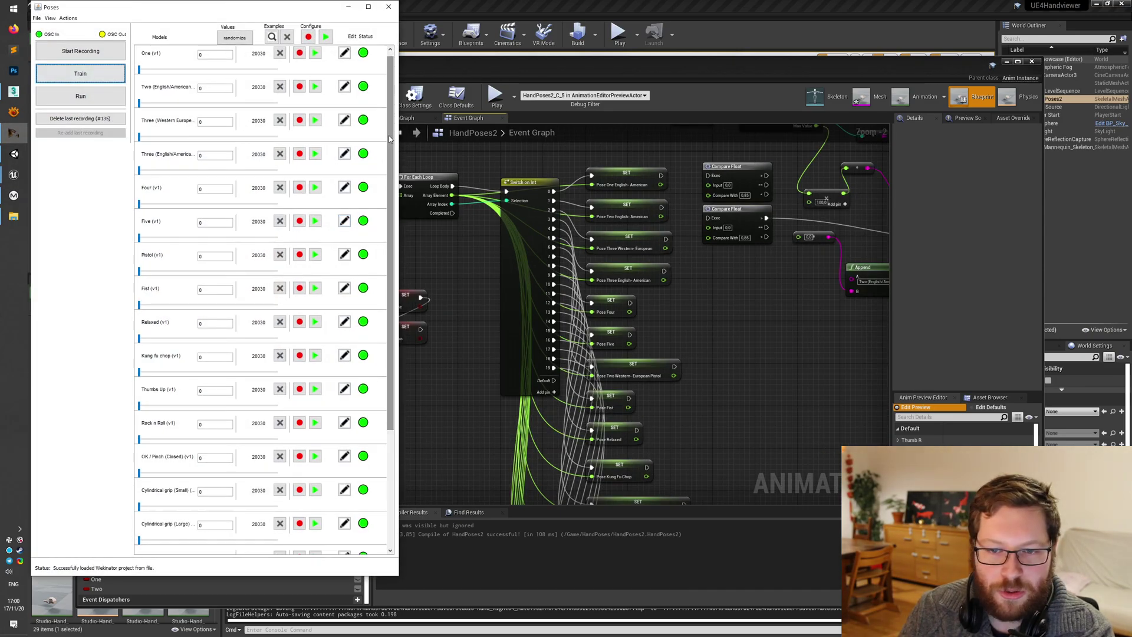
scroll(386, 95, up, 5)
click(348, 6)
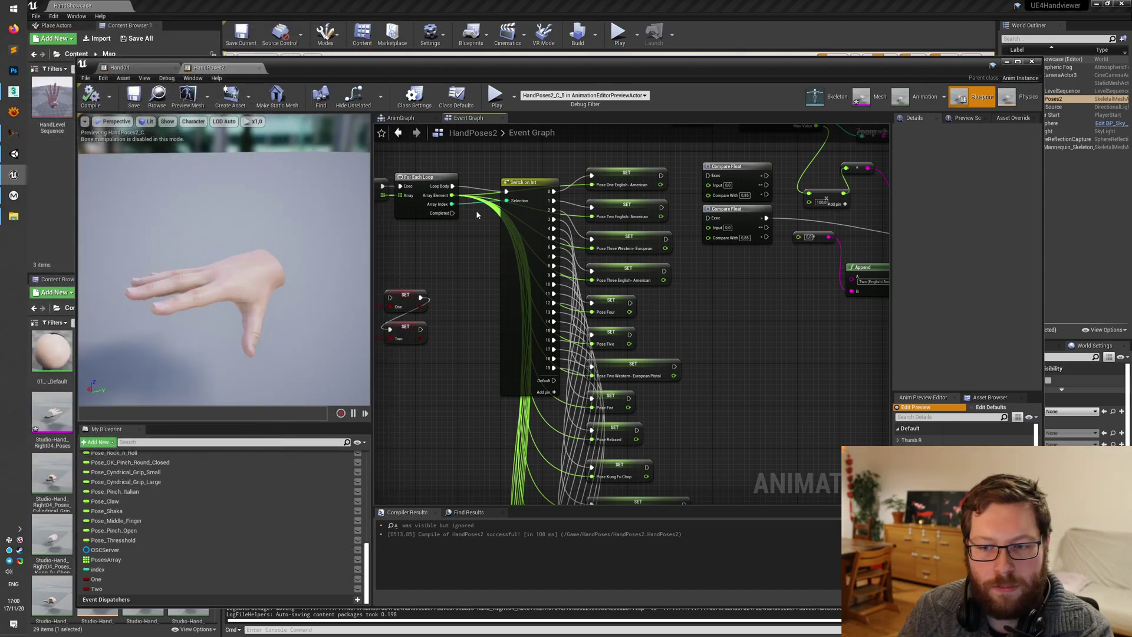
Step: Pan and zoom across the Event Graph's OSC, comparison, For Each Loop, Switch on Int, SET and Print String nodes
right_drag(288, 175, 462, 190)
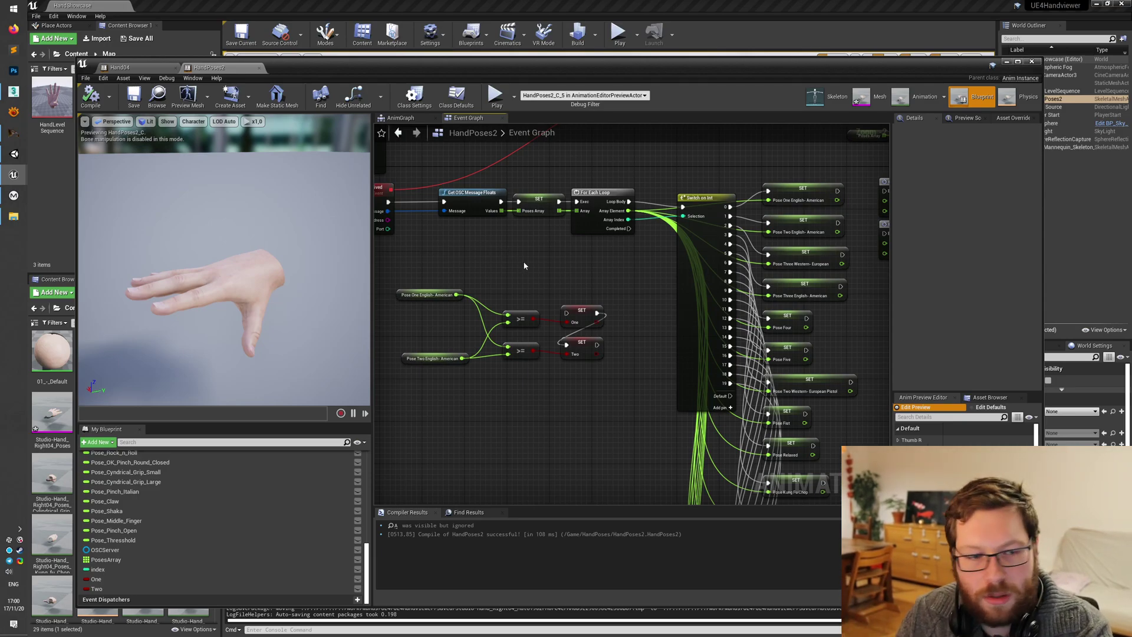
right_drag(525, 266, 602, 227)
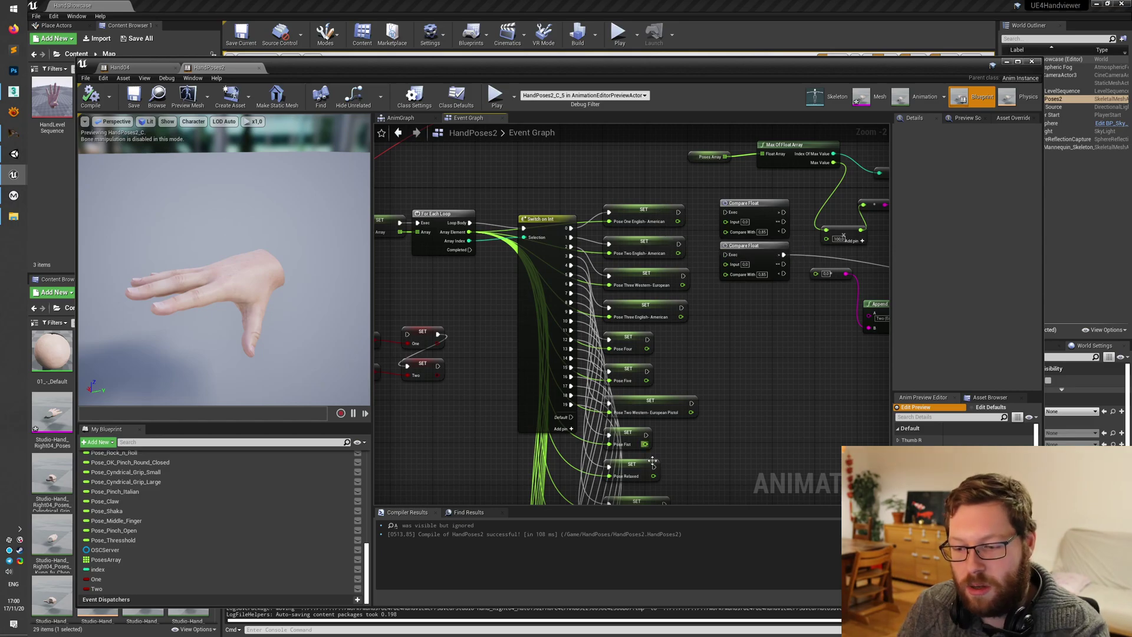
right_drag(651, 243, 707, 230)
scroll(692, 291, down, 3)
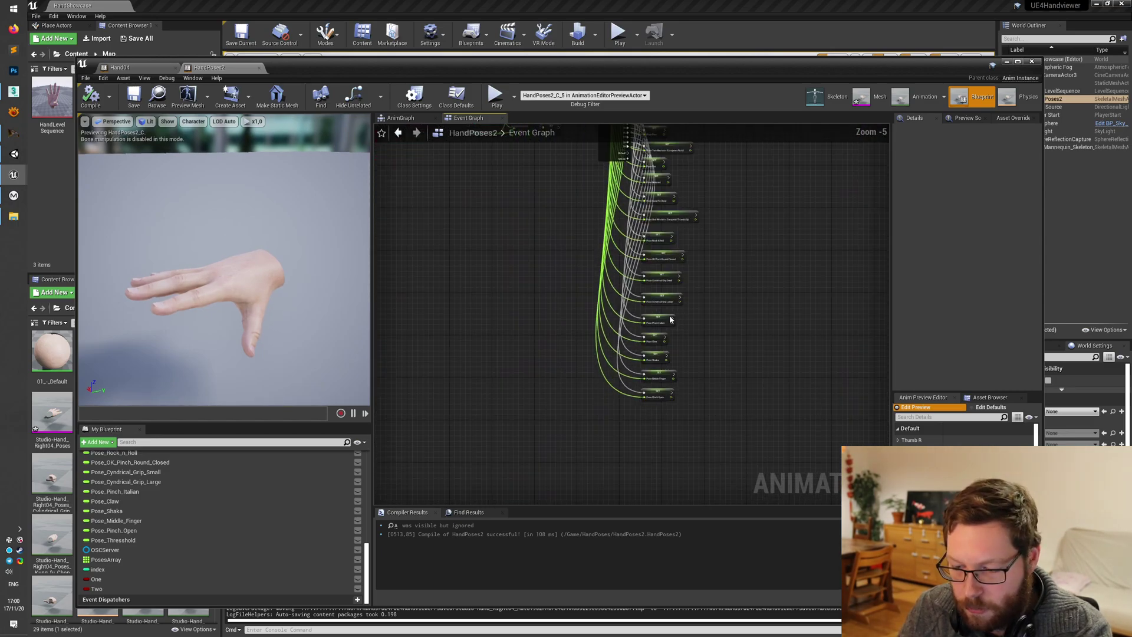
right_drag(689, 349, 665, 320)
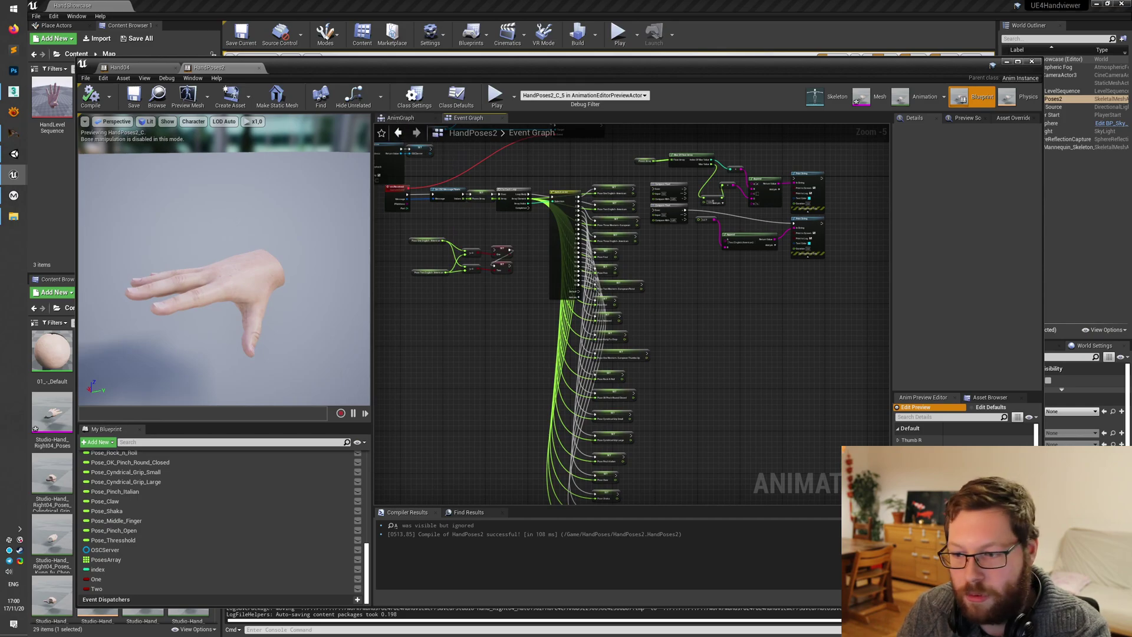
right_drag(684, 257, 670, 367)
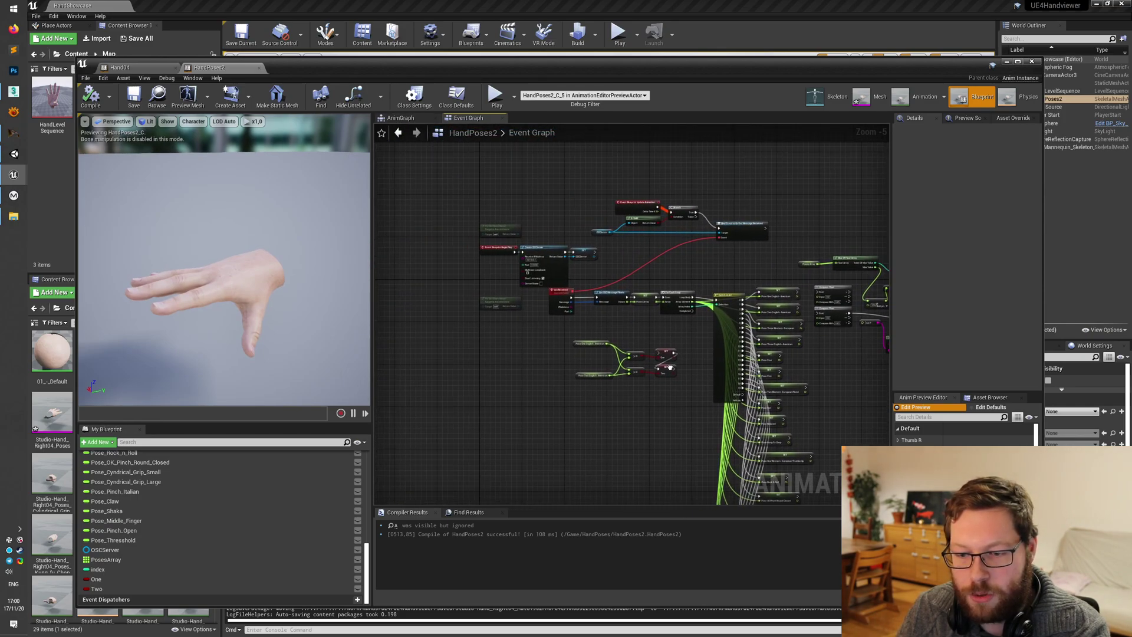
scroll(670, 368, up, 4)
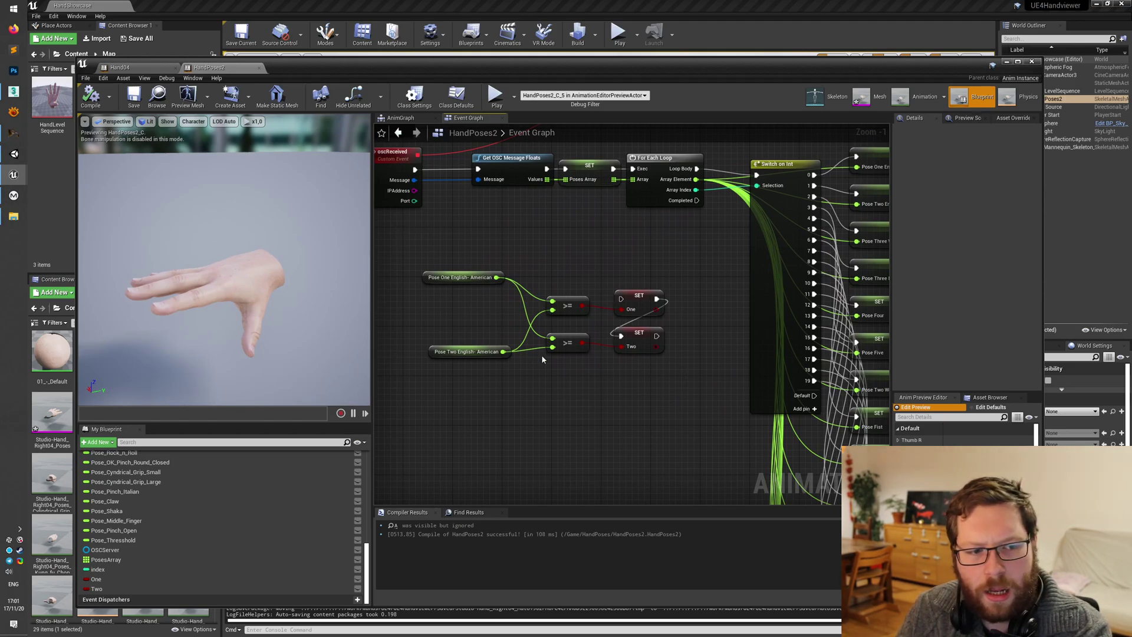
right_drag(542, 358, 448, 348)
scroll(624, 295, down, 3)
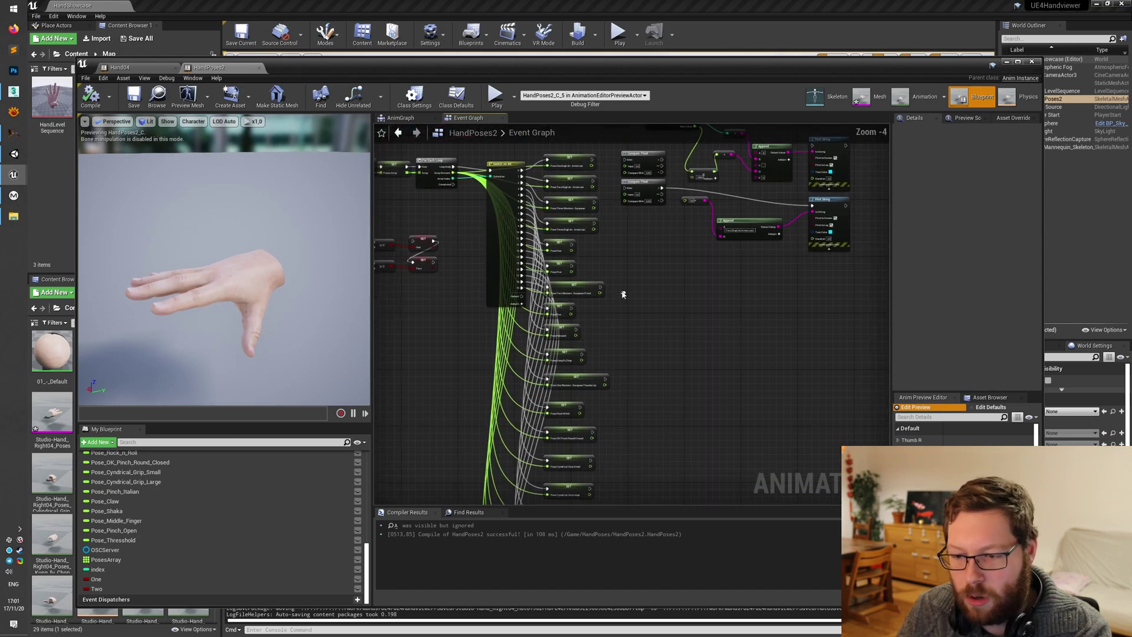
right_drag(658, 472, 701, 252)
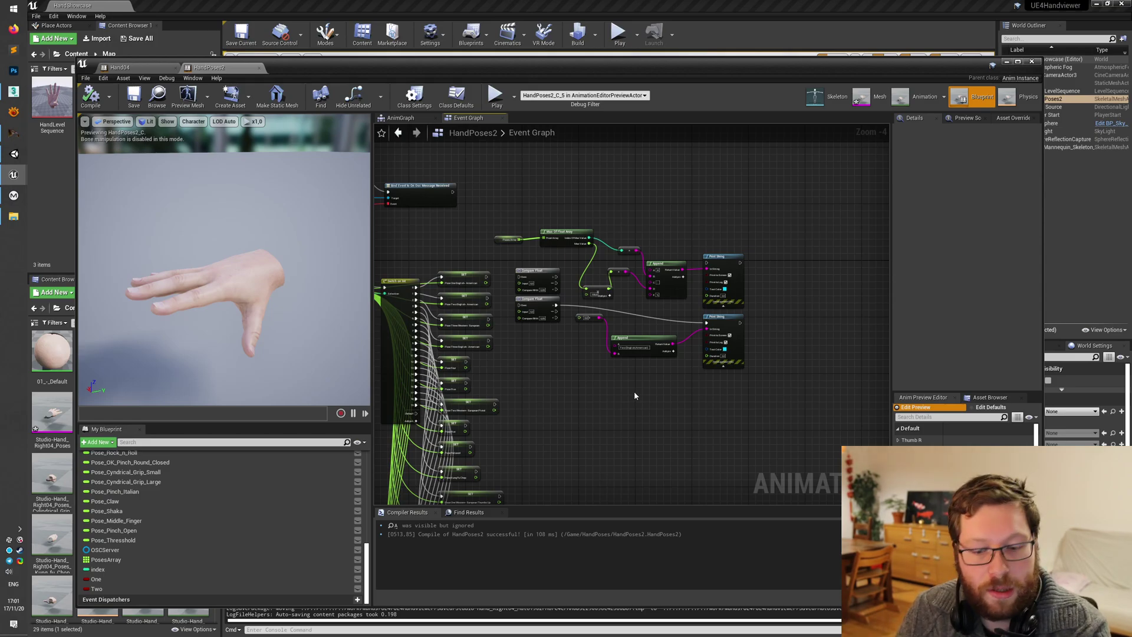
Step: In the AnimGraph, inspect the Pose One English-American variable and its One English-American animation player
click(391, 119)
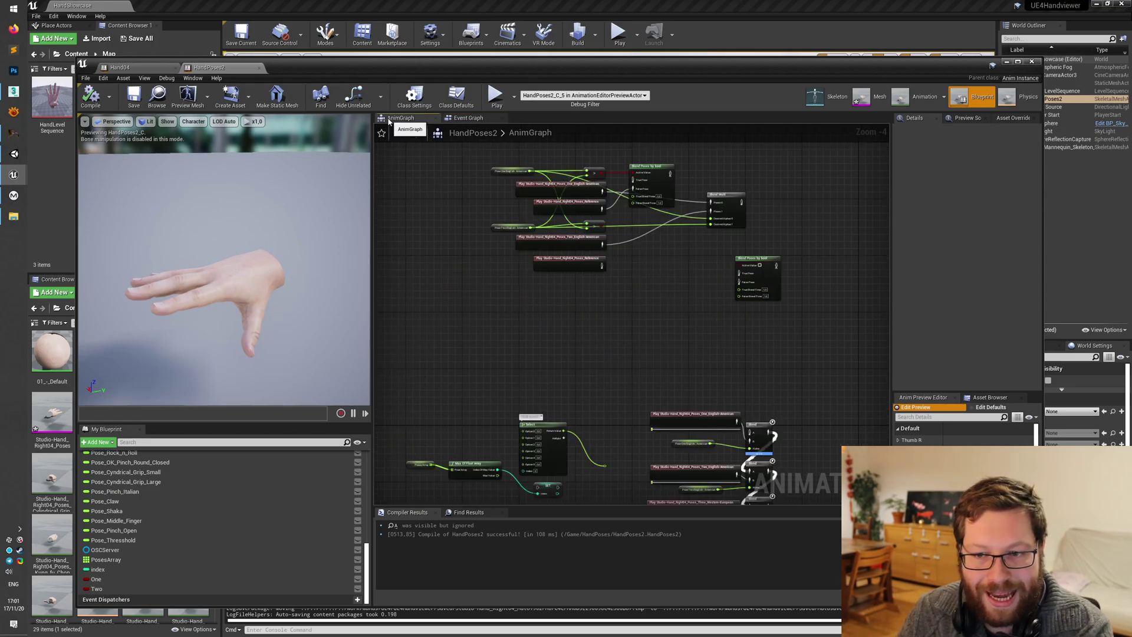
scroll(543, 330, up, 5)
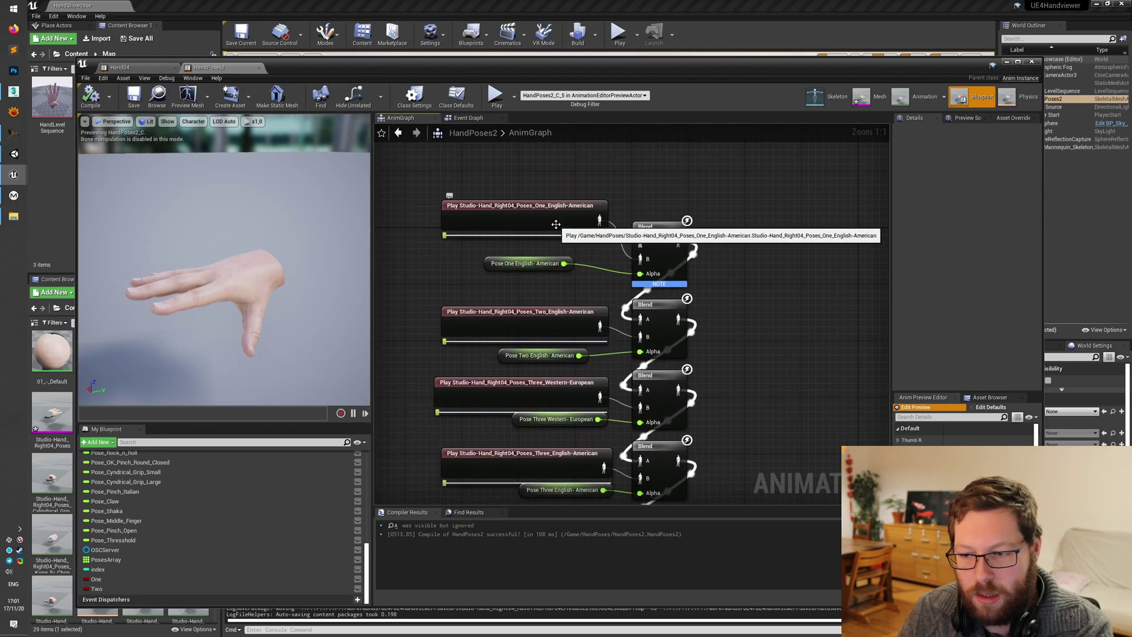
click(522, 267)
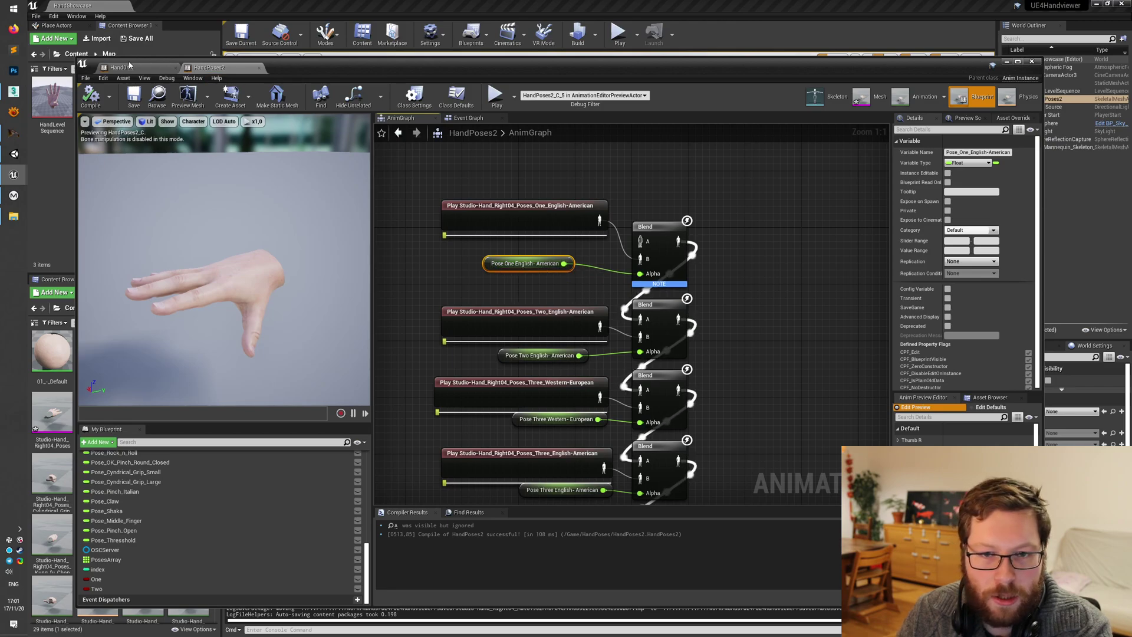
key(alt+Left)
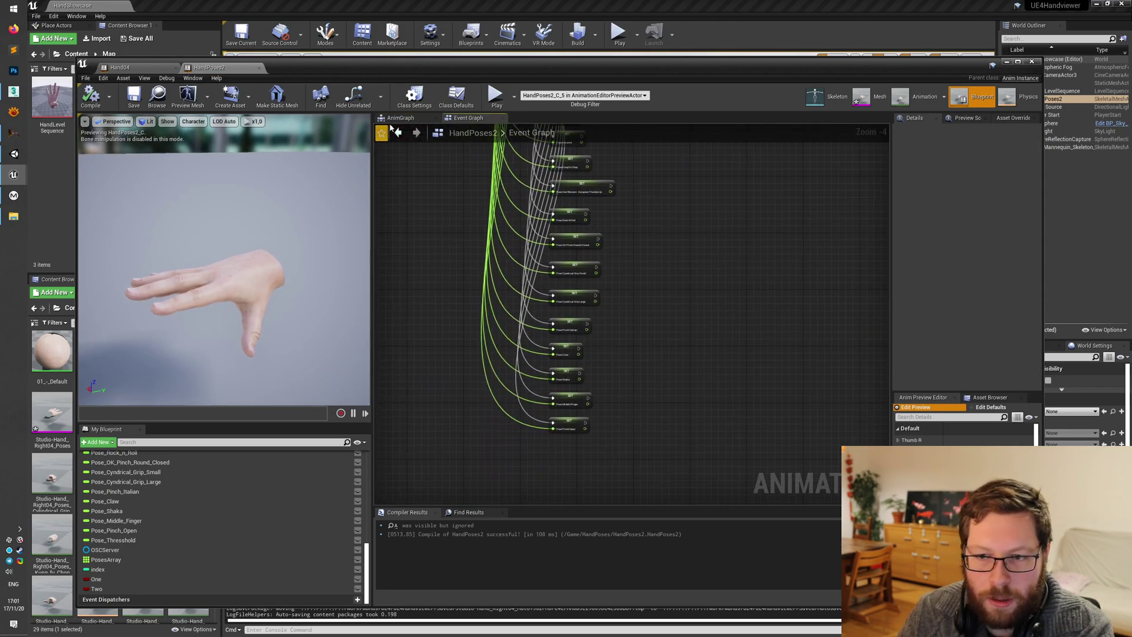
key(alt+Right)
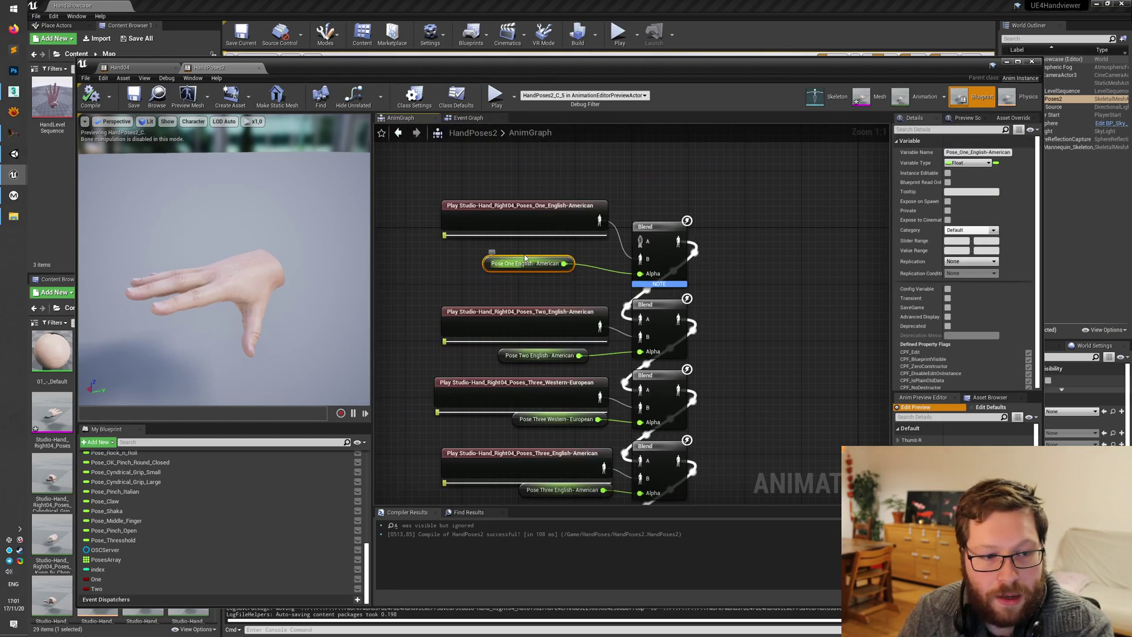
click(534, 210)
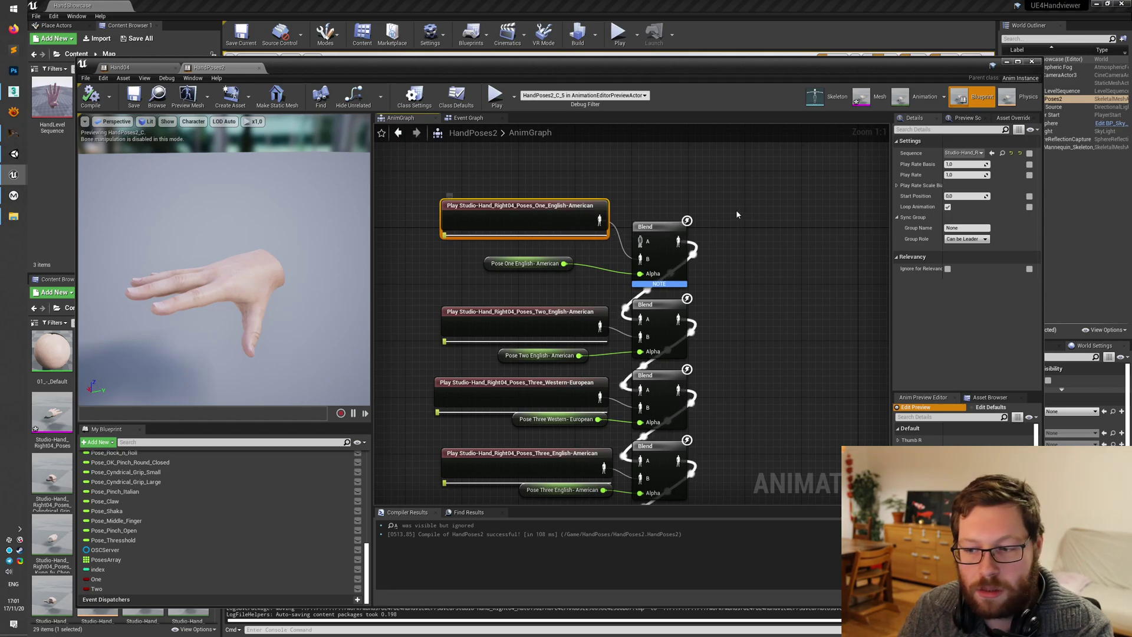
Step: Pan to the final output pose, zoom to the first player, and scroll down the Blend node chain
right_drag(637, 226, 631, 201)
scroll(631, 203, down, 6)
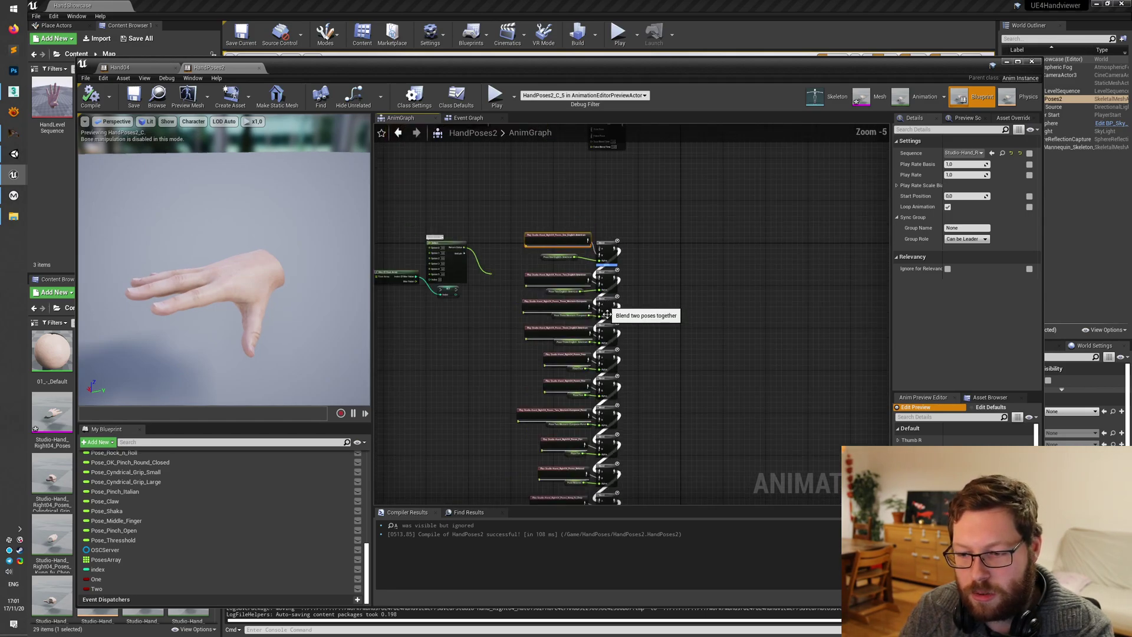
right_drag(615, 250, 600, 198)
right_drag(595, 415, 616, 352)
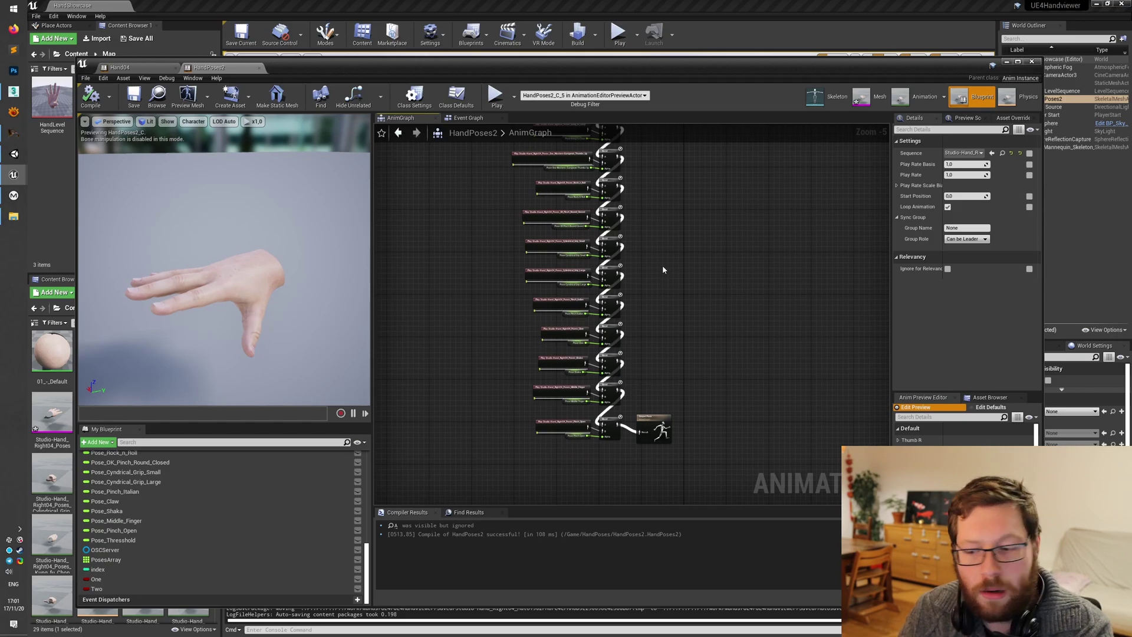
key(Home)
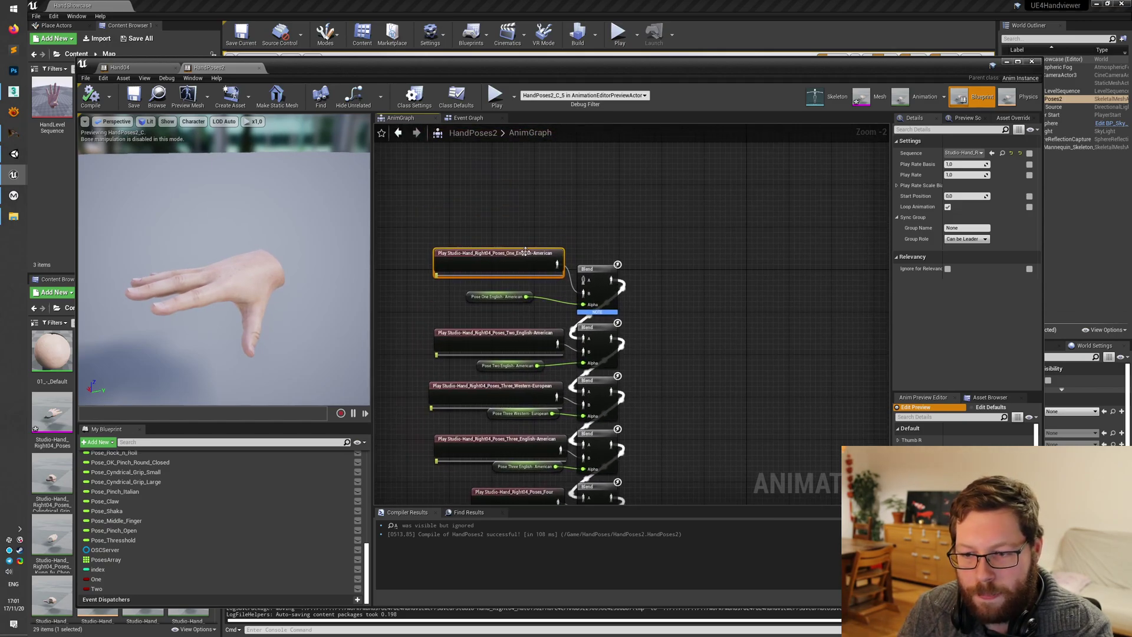
scroll(519, 251, up, 3)
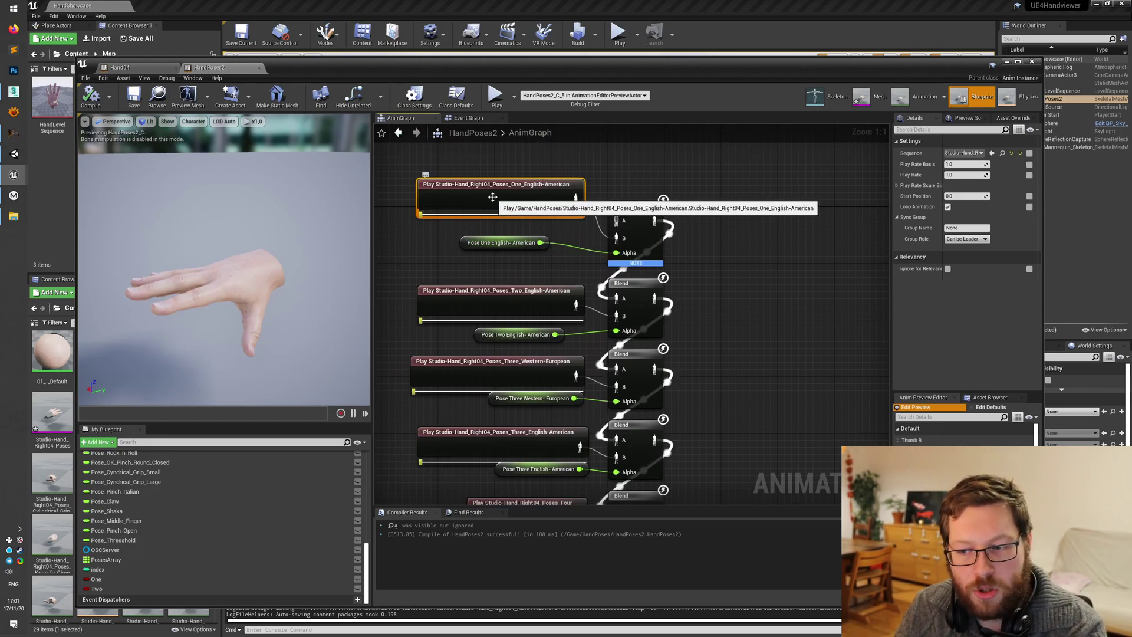
scroll(703, 384, down, 5)
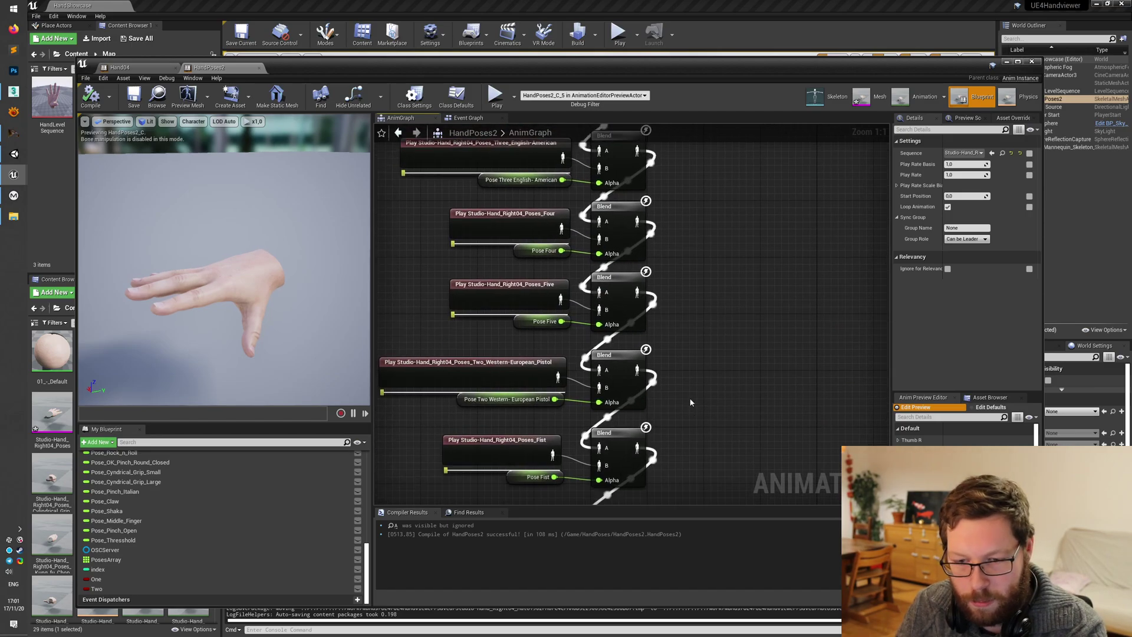
scroll(691, 402, down, 6)
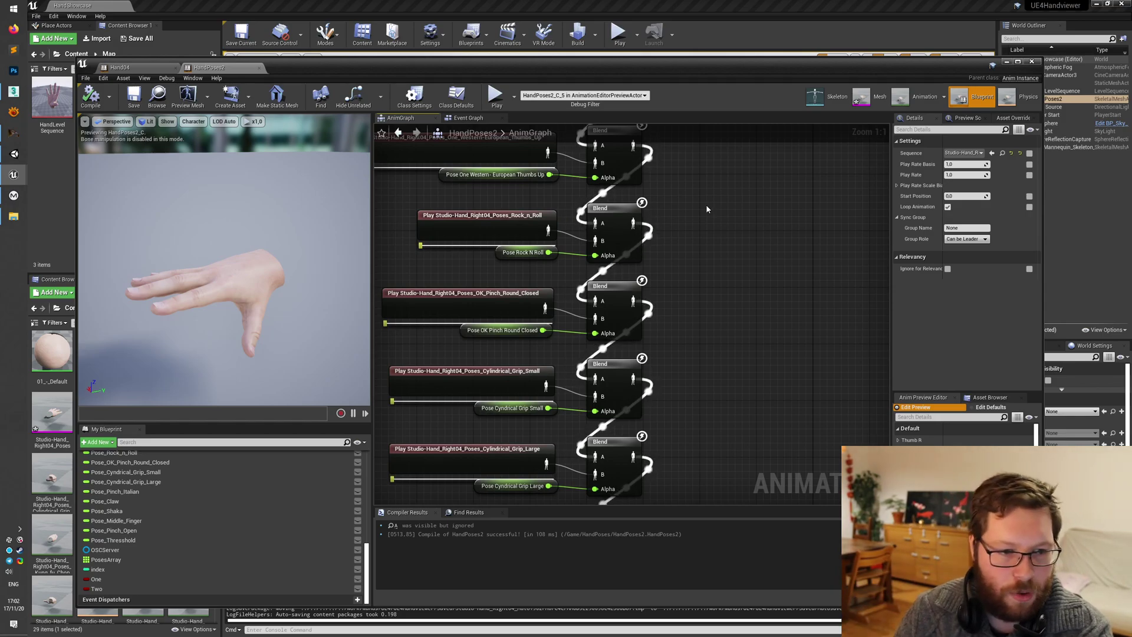
Step: Pan the AnimGraph across the blend network to the Select and Max Of Float Array nodes
scroll(706, 204, down, 8)
scroll(618, 196, up, 4)
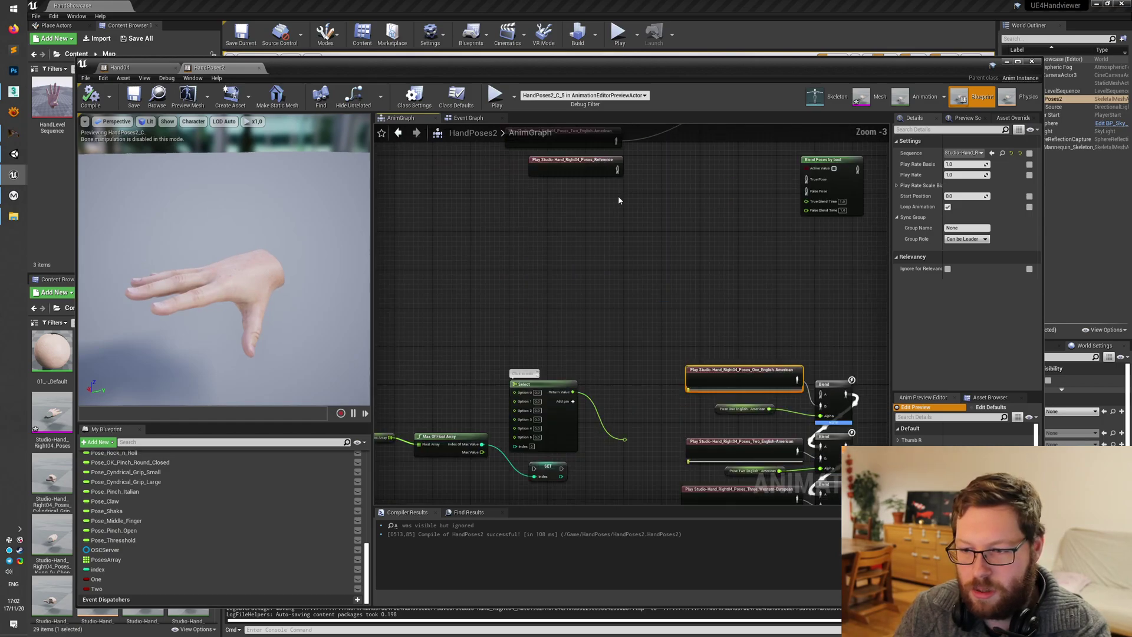
right_drag(618, 200, 589, 364)
right_drag(570, 228, 664, 273)
scroll(654, 275, down, 2)
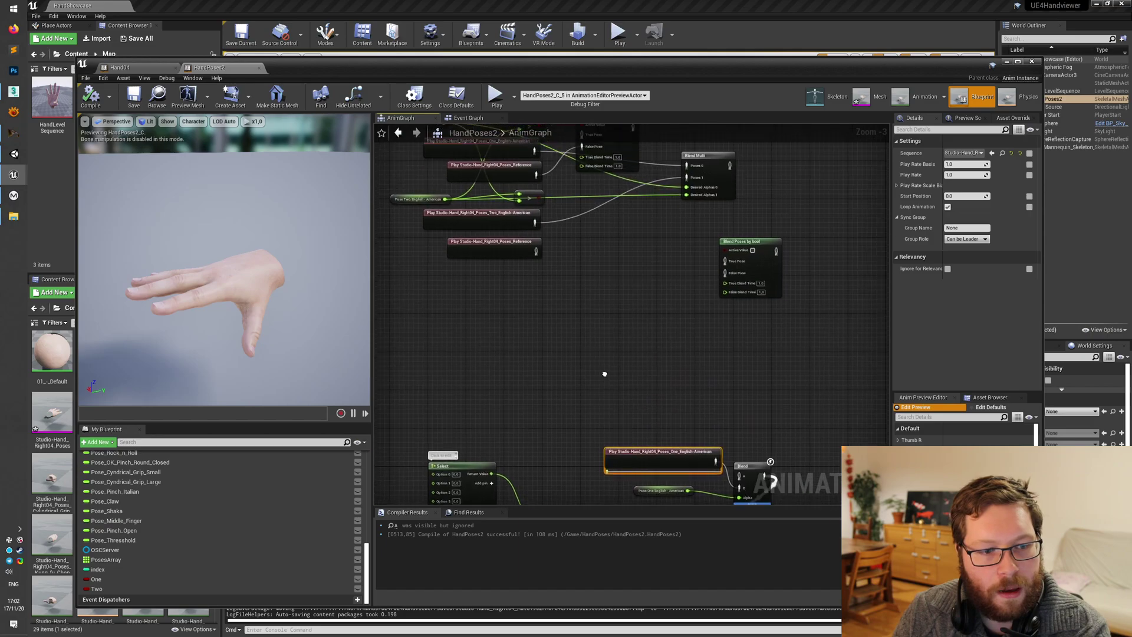
Step: Check the pose comparison nodes in the Event Graph
click(468, 118)
right_drag(451, 289, 539, 235)
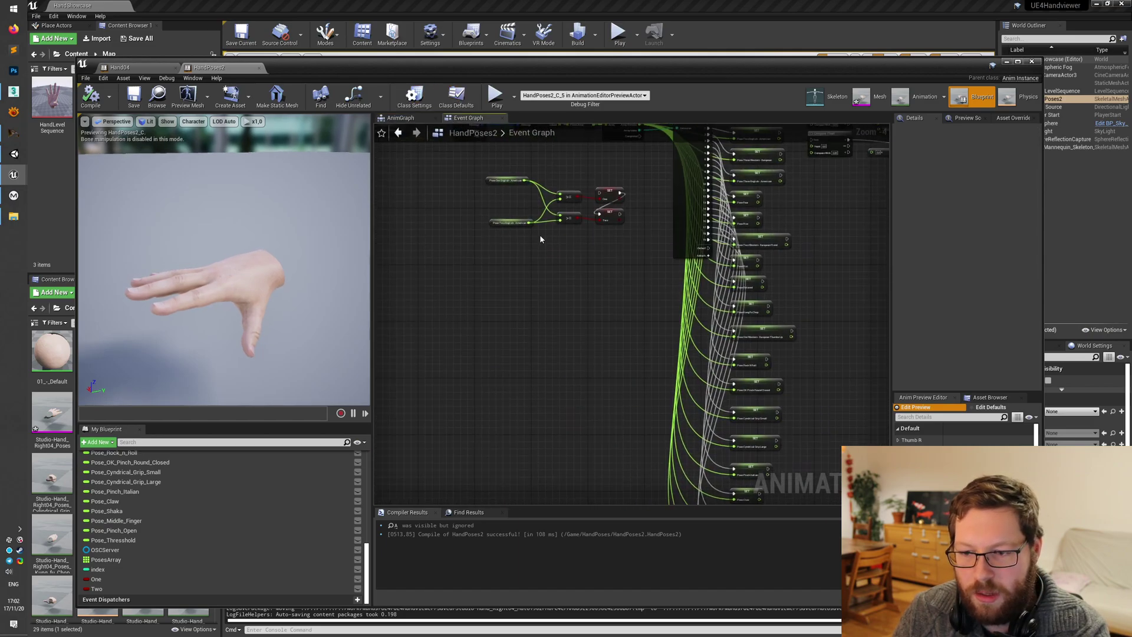
scroll(549, 248, up, 3)
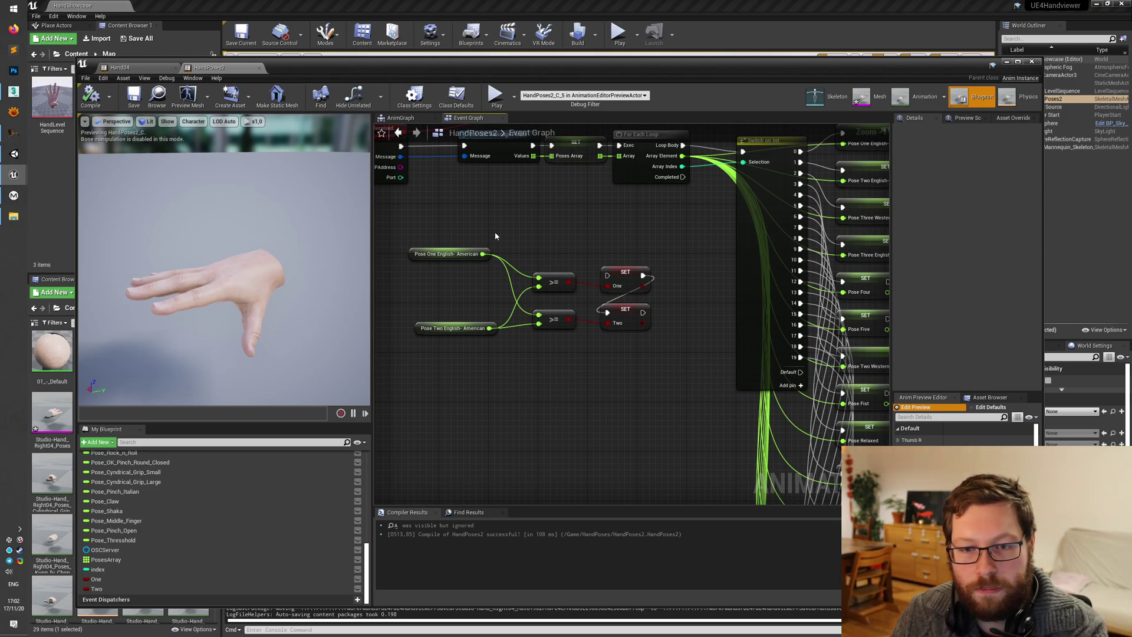
Step: Review the remaining Play and Blend nodes down to the Relaxed pose, then switch to the 3ds Max hand
click(398, 133)
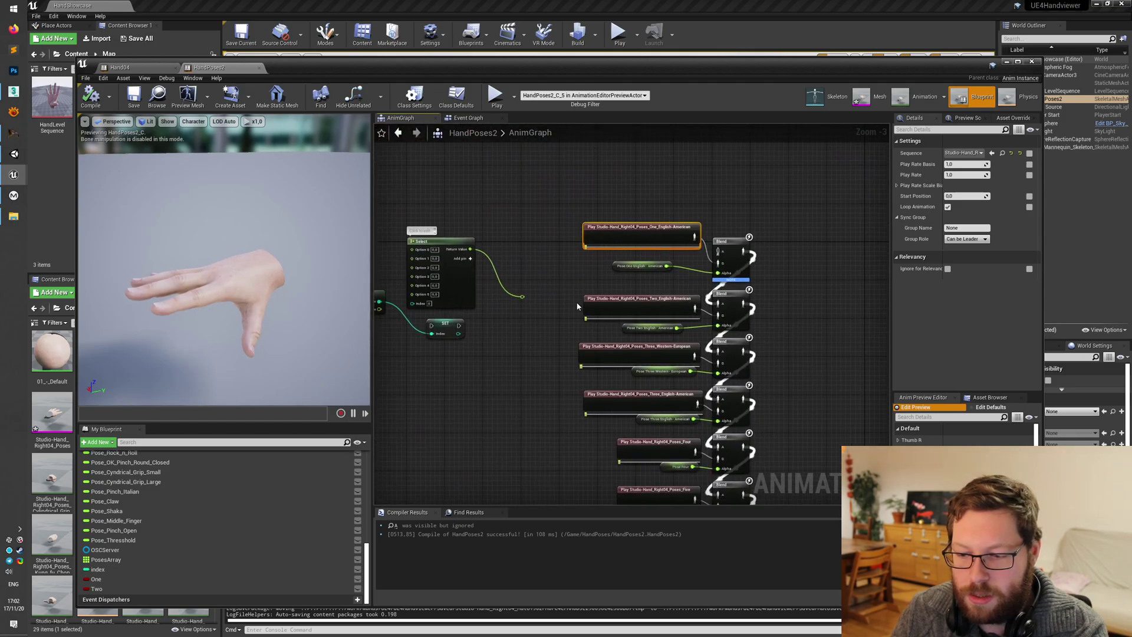
right_drag(578, 306, 442, 234)
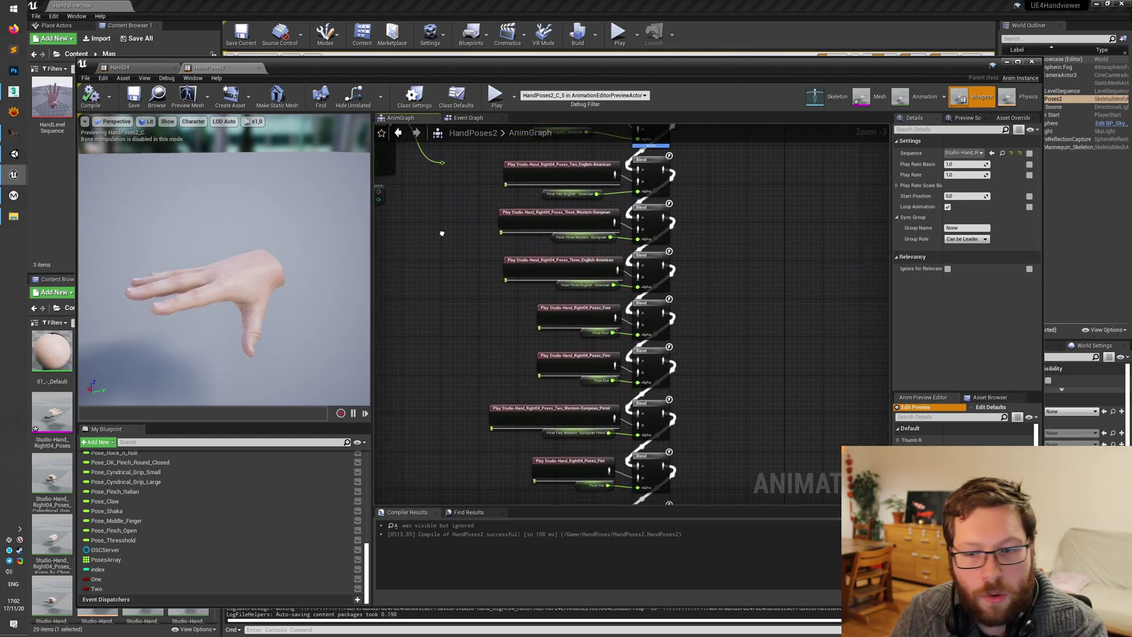
right_drag(490, 336, 503, 285)
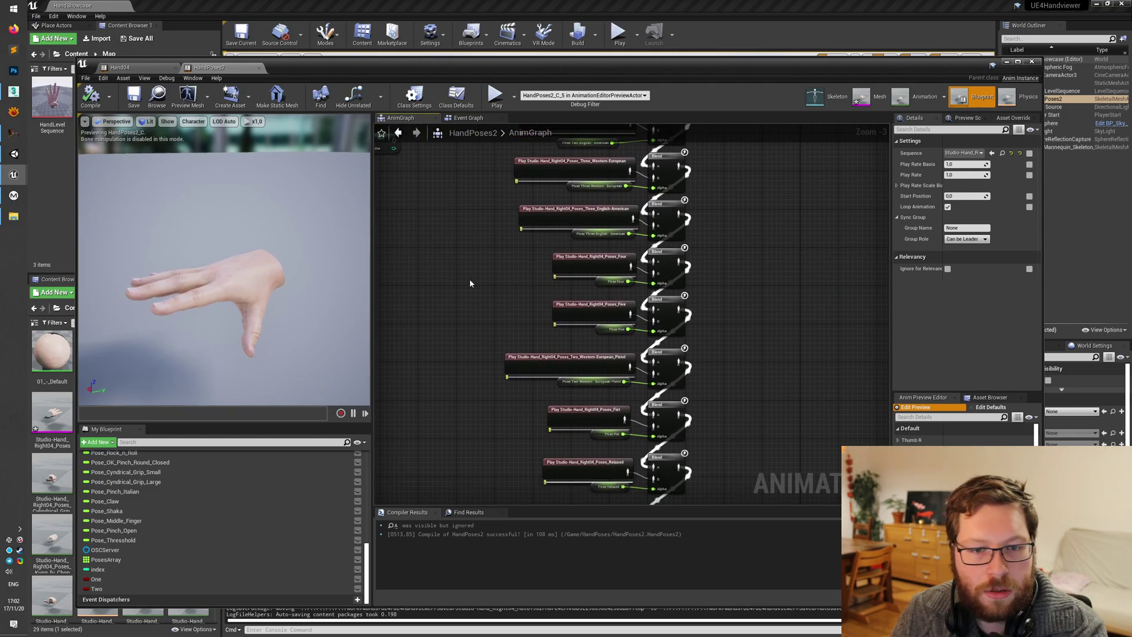
click(13, 91)
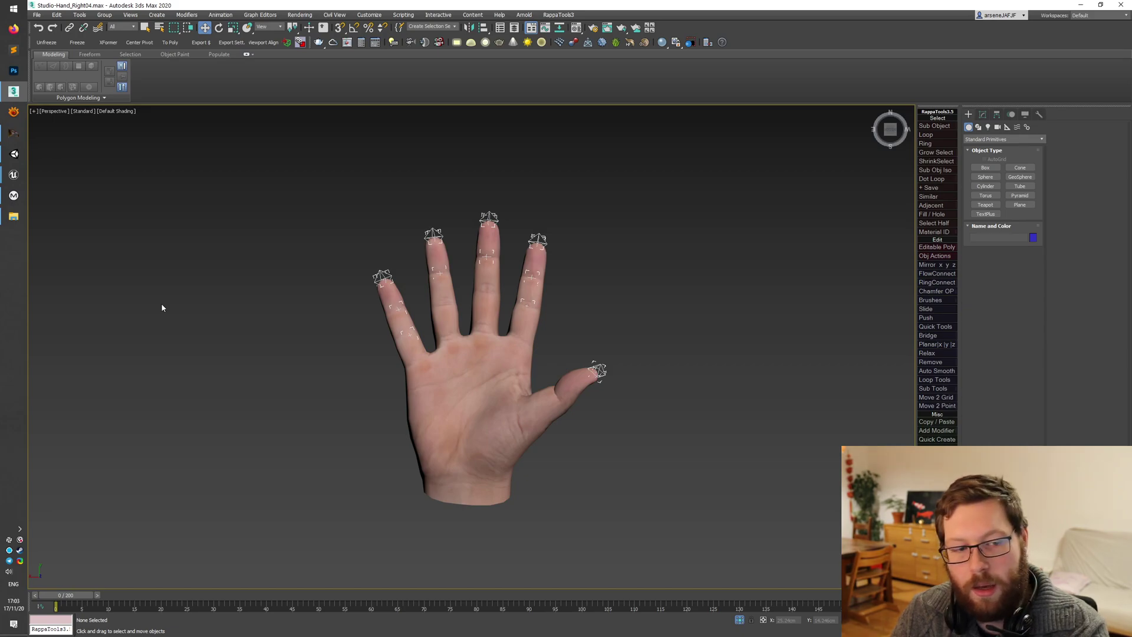
Step: Select and deselect the 21 finger helpers, then step through the hand poses on frames 1–10
drag(708, 573, 709, 573)
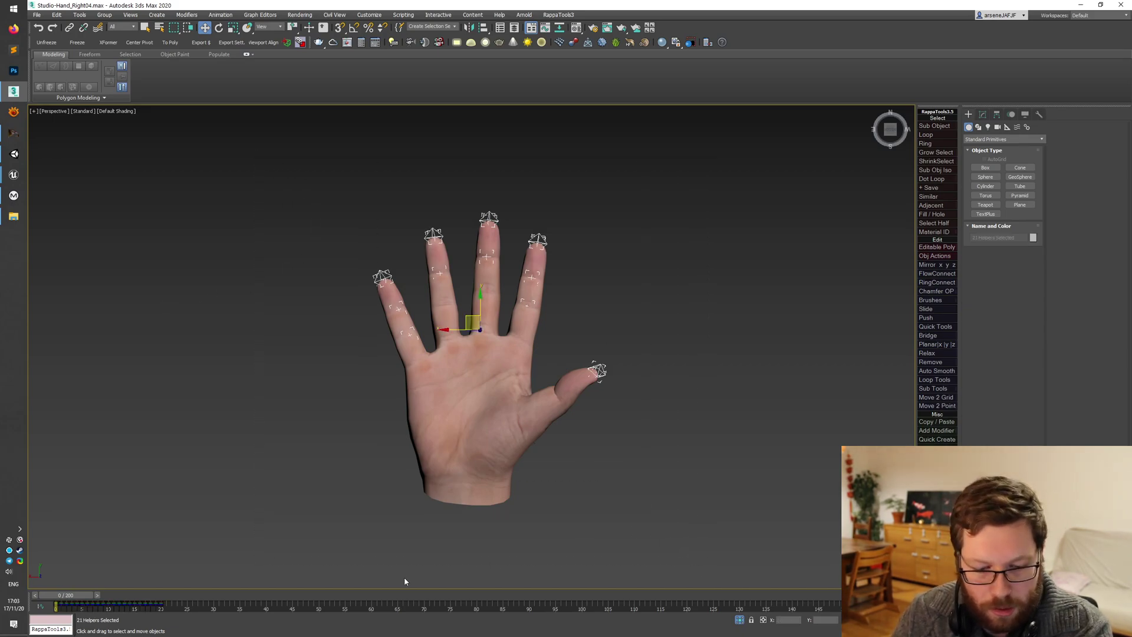
click(330, 419)
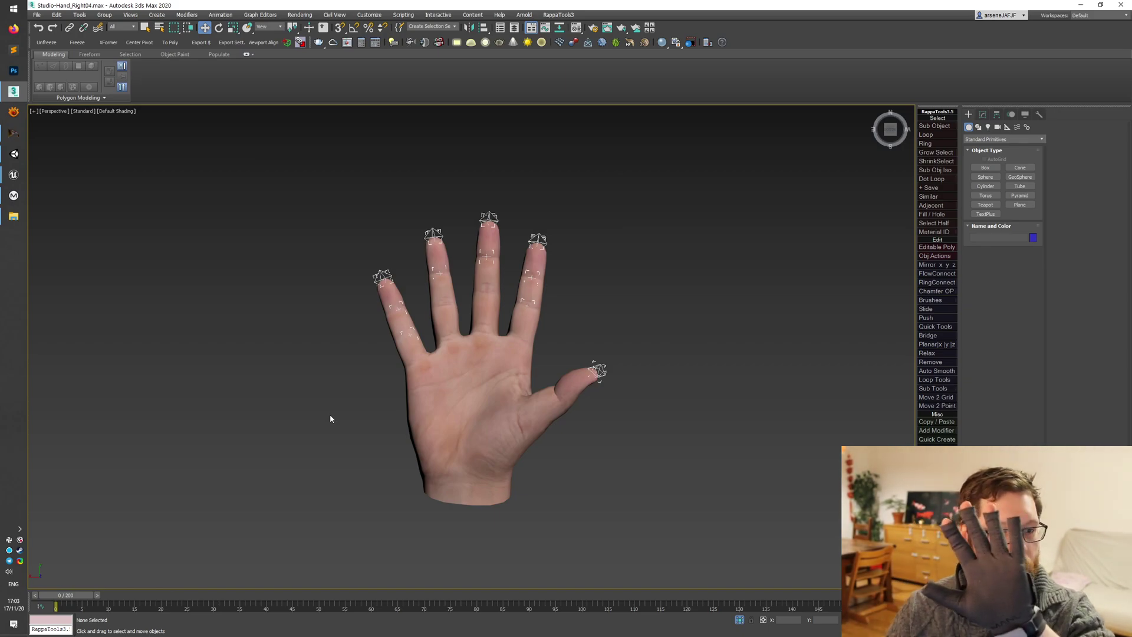
key(.)
key(.)
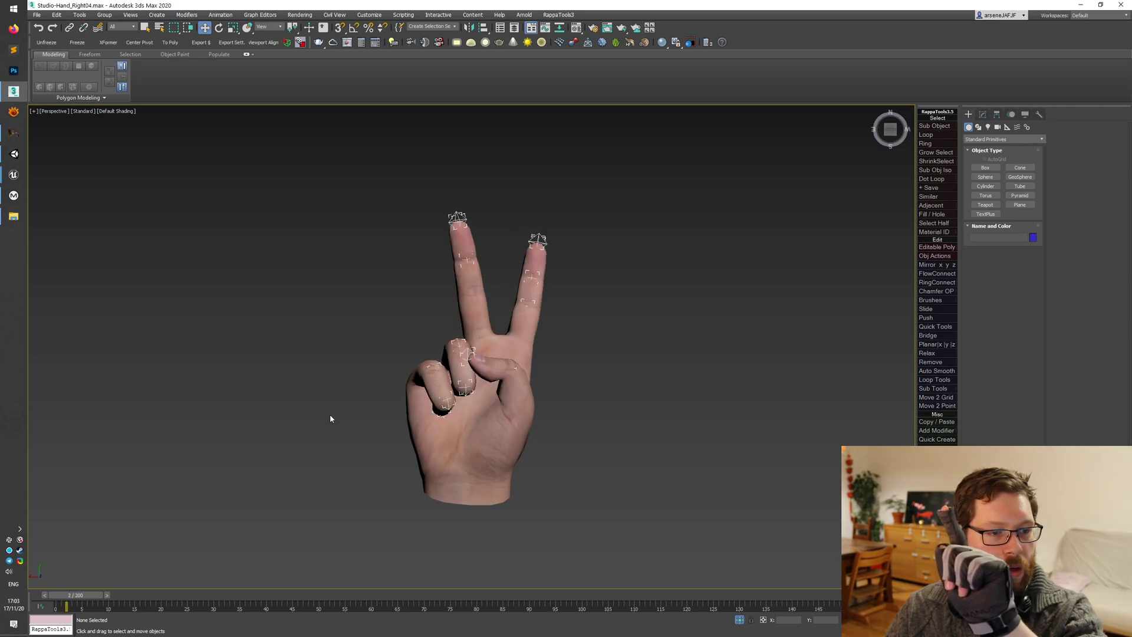
key(.)
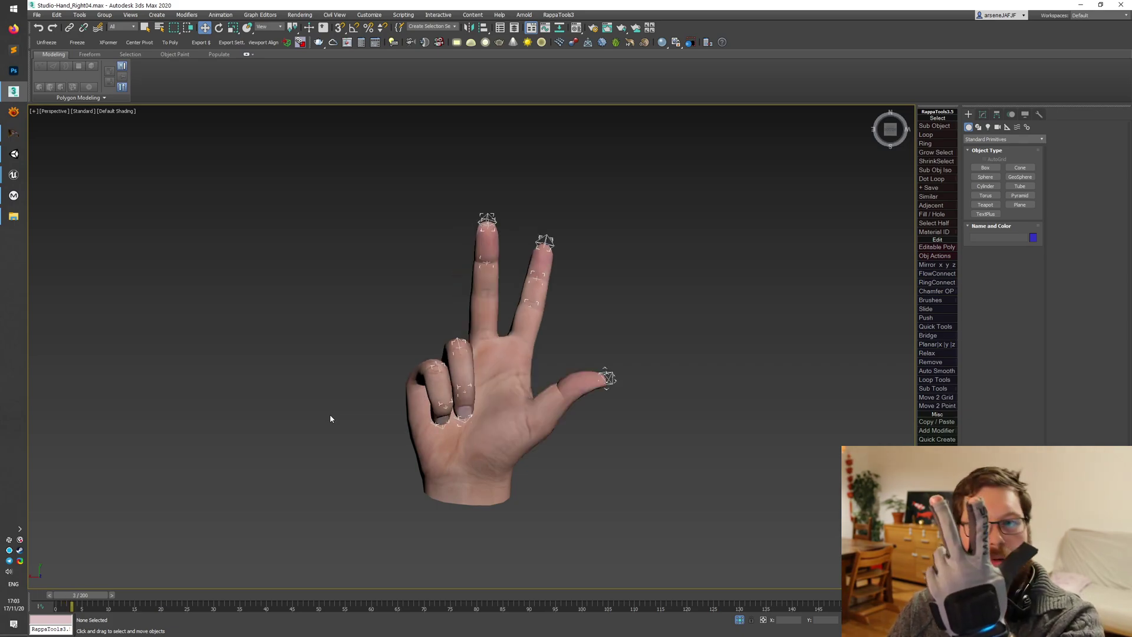
key(.)
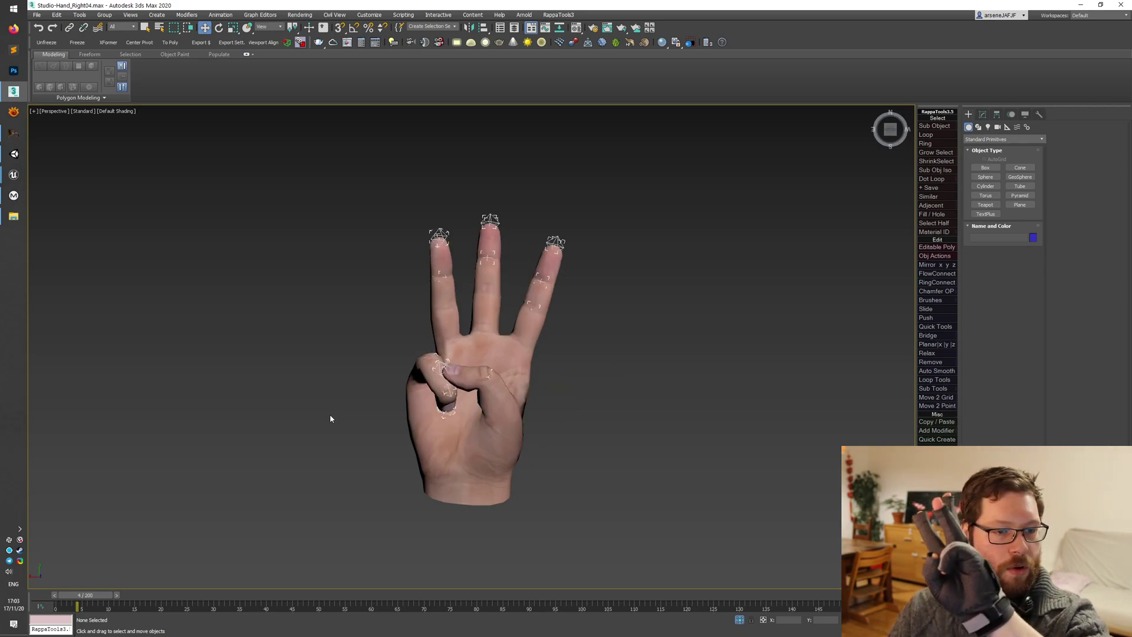
key(.)
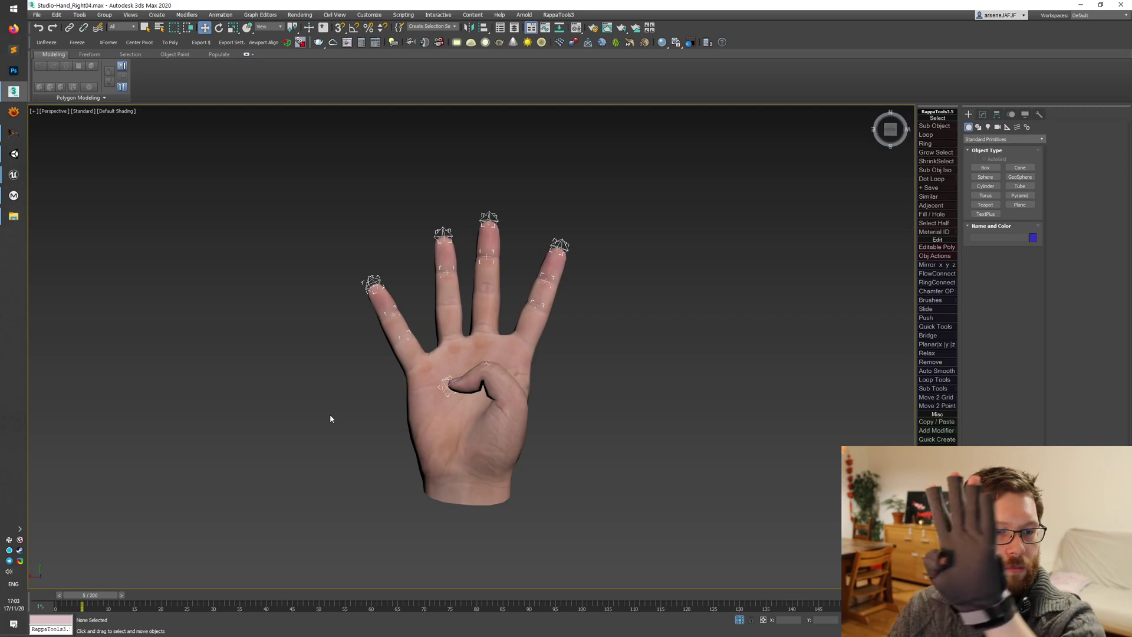
key(.)
key(.)
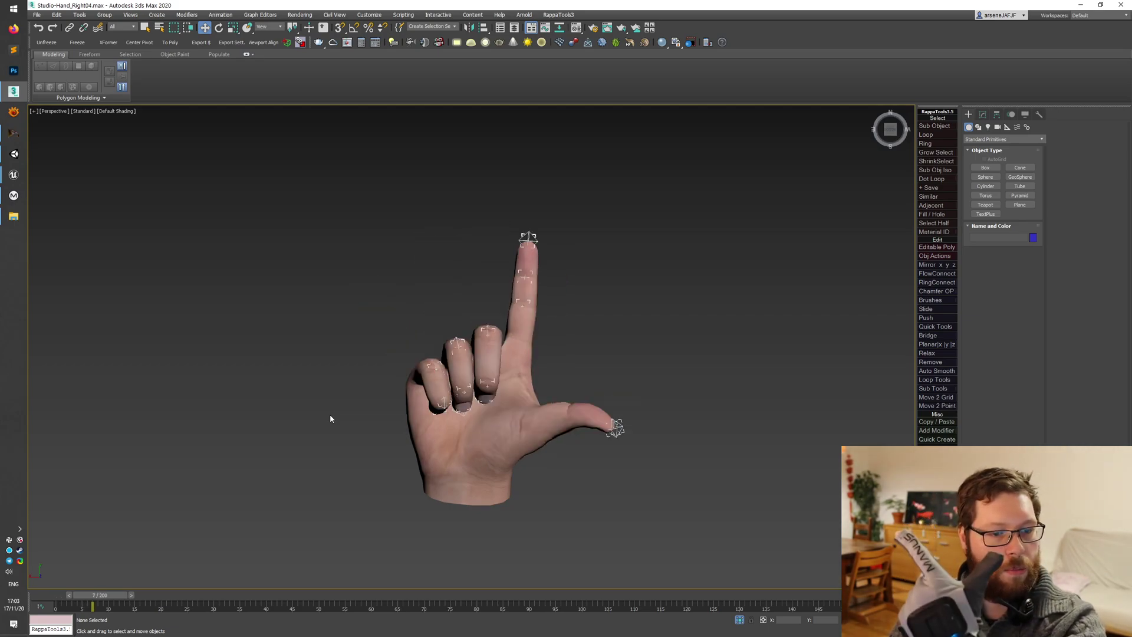
key(.)
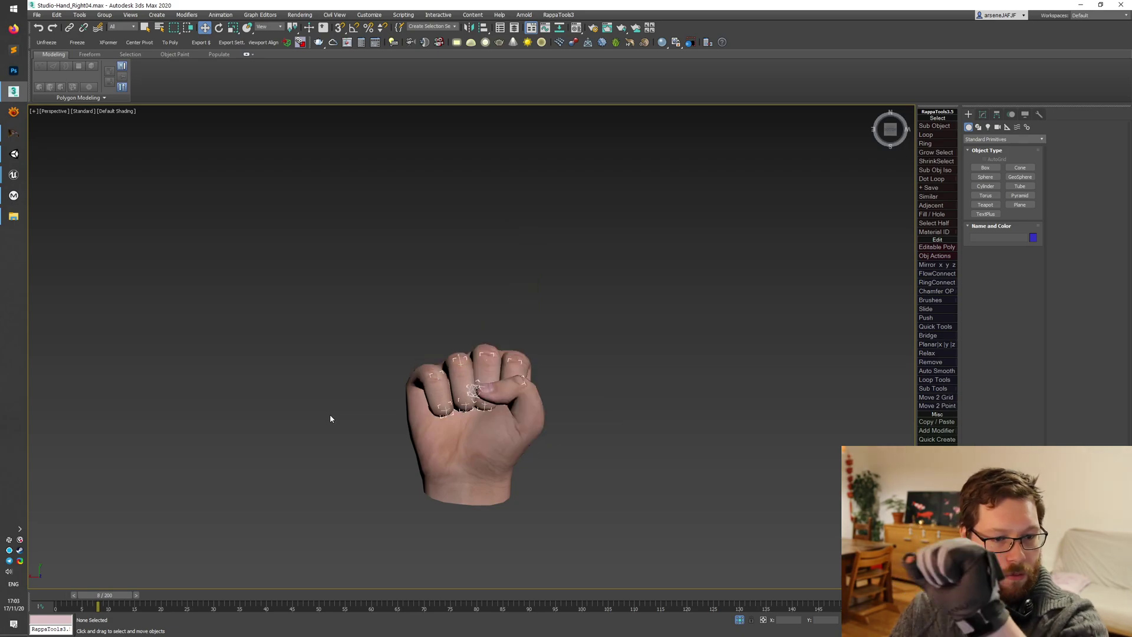
key(.)
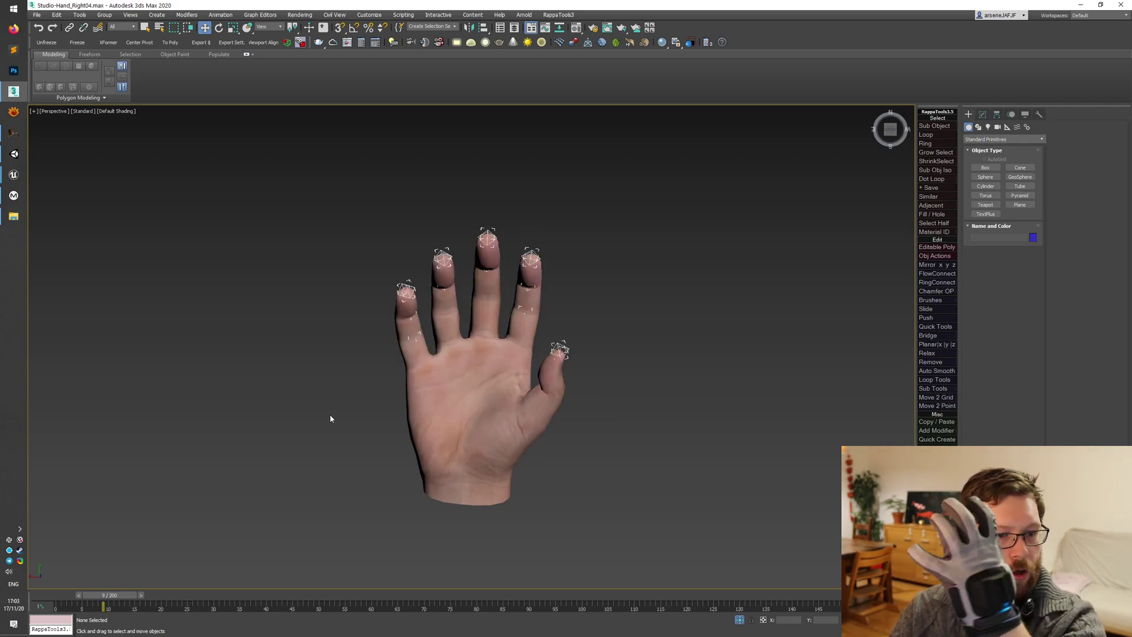
key(.)
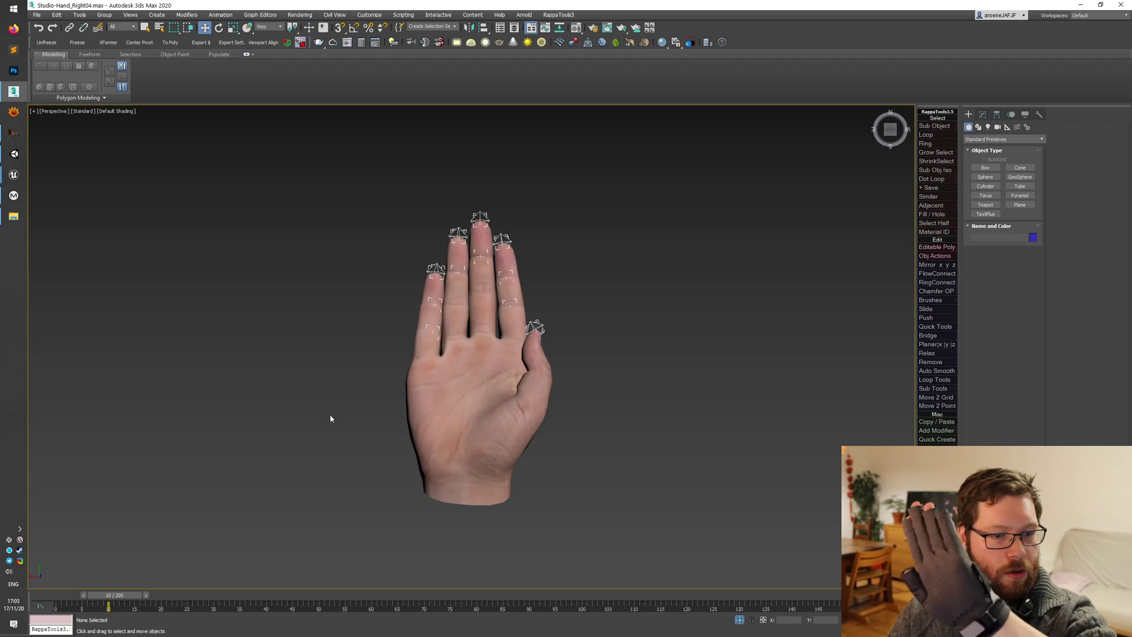
Step: Step through the poses on frames 11–20, then return to the open hand at frame 0
key(.)
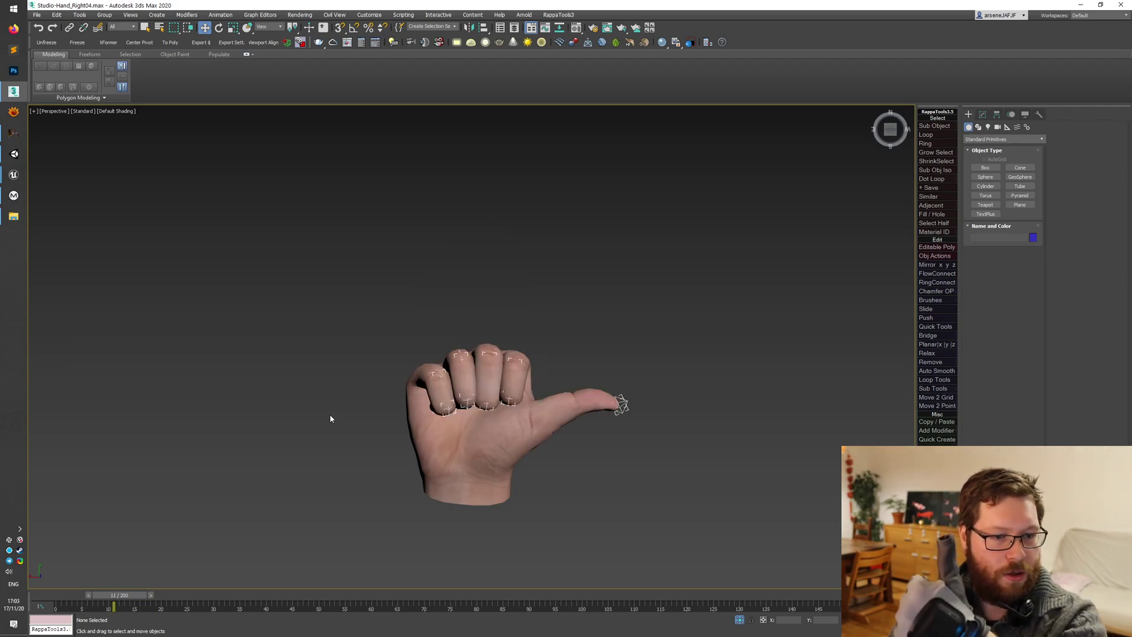
key(.)
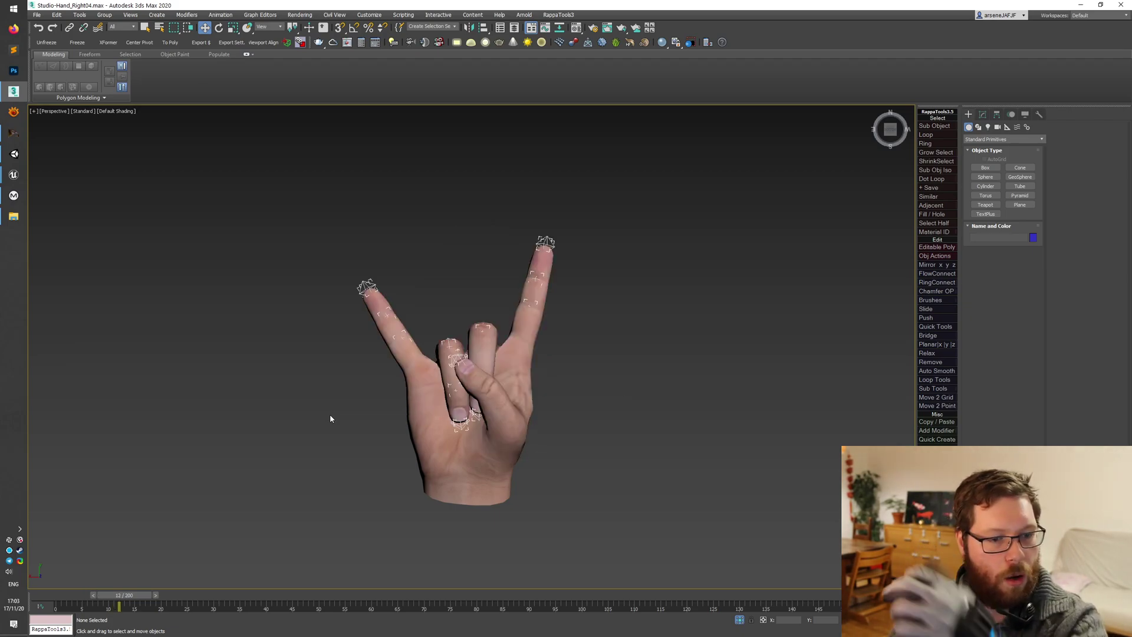
key(.)
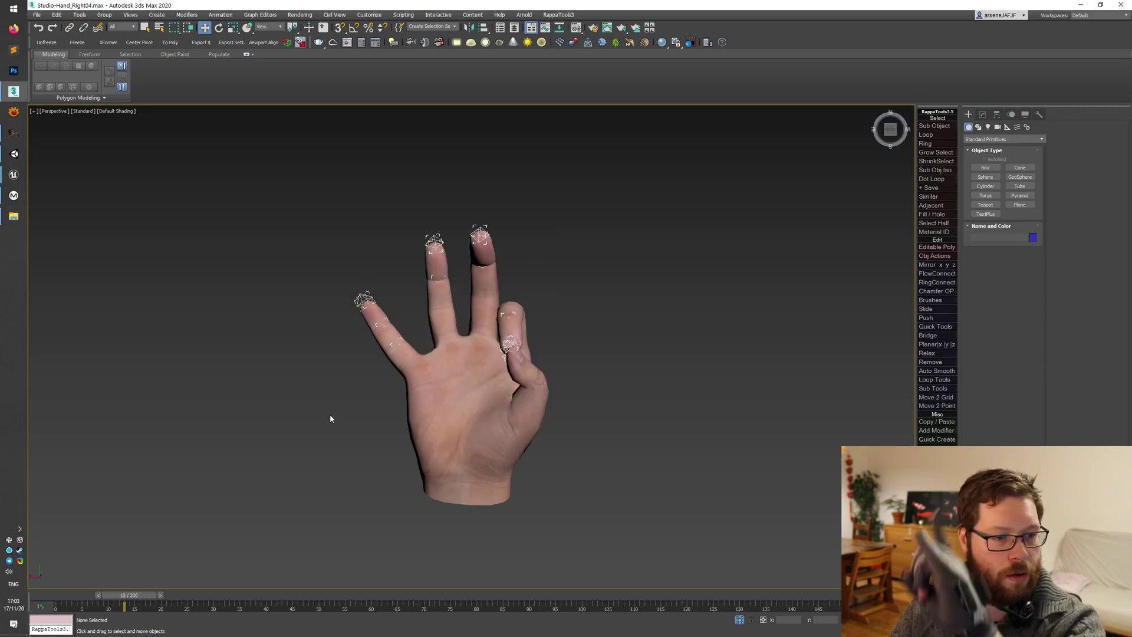
key(.)
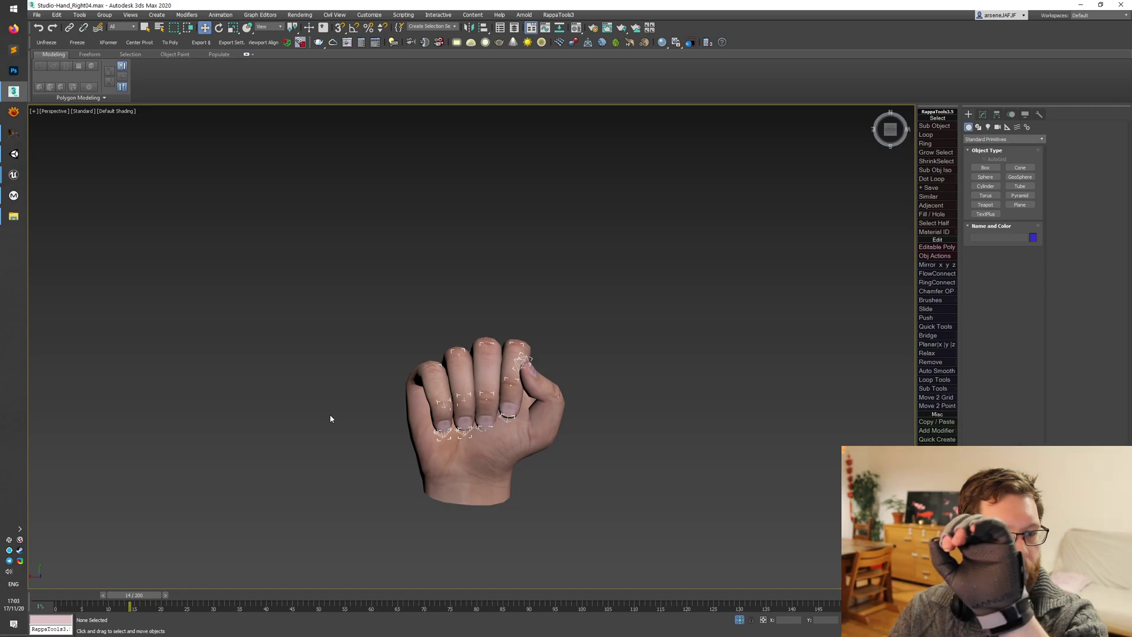
key(.)
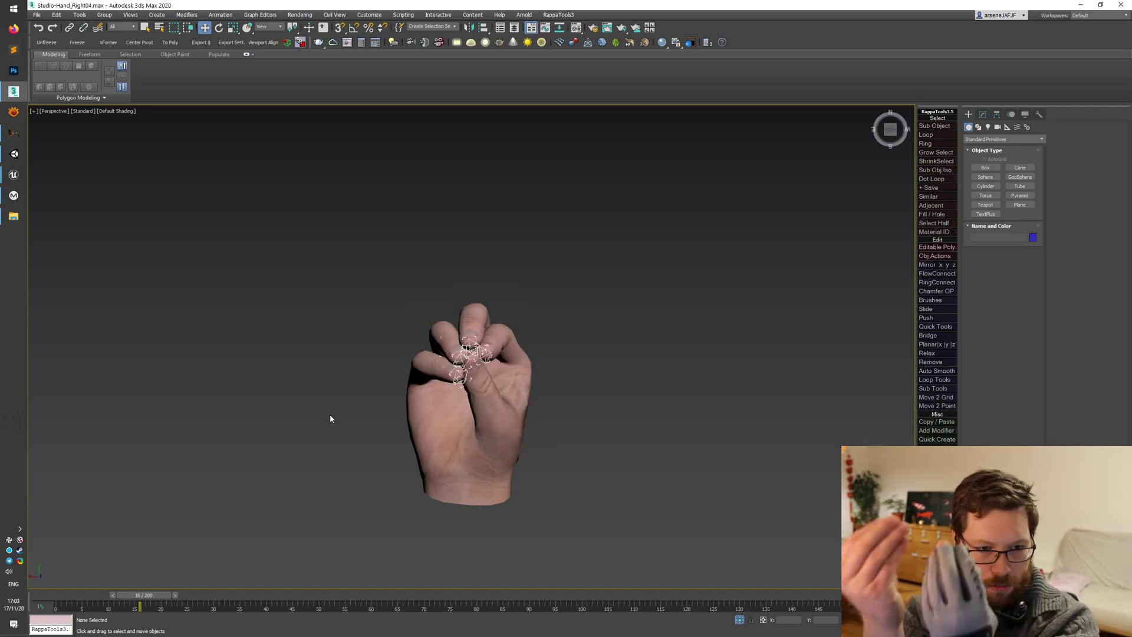
key(period)
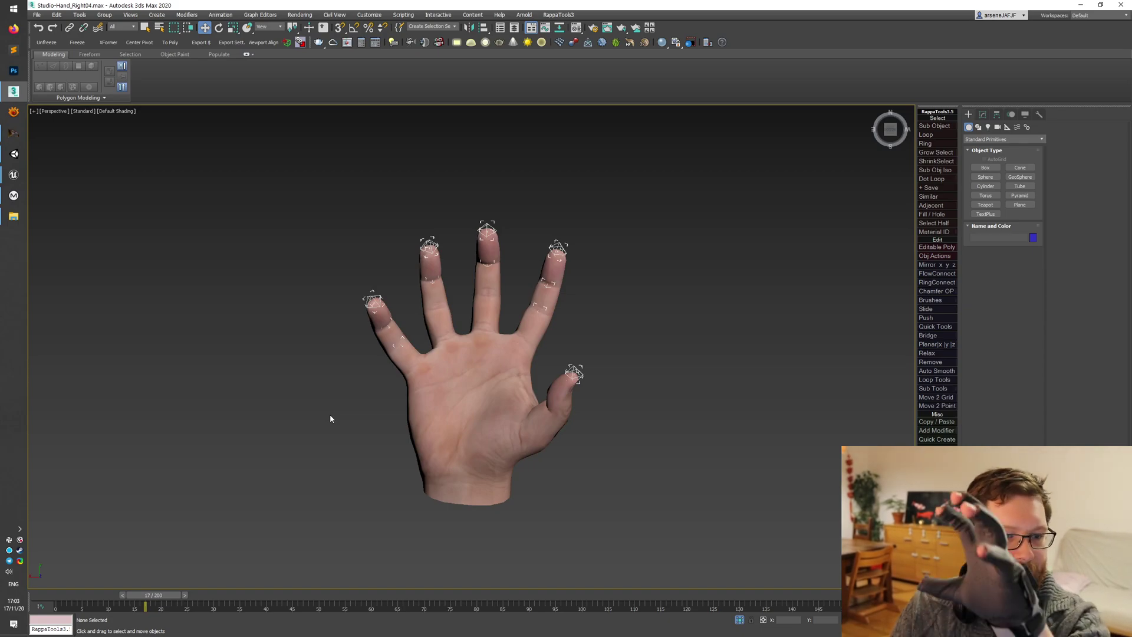
key(period)
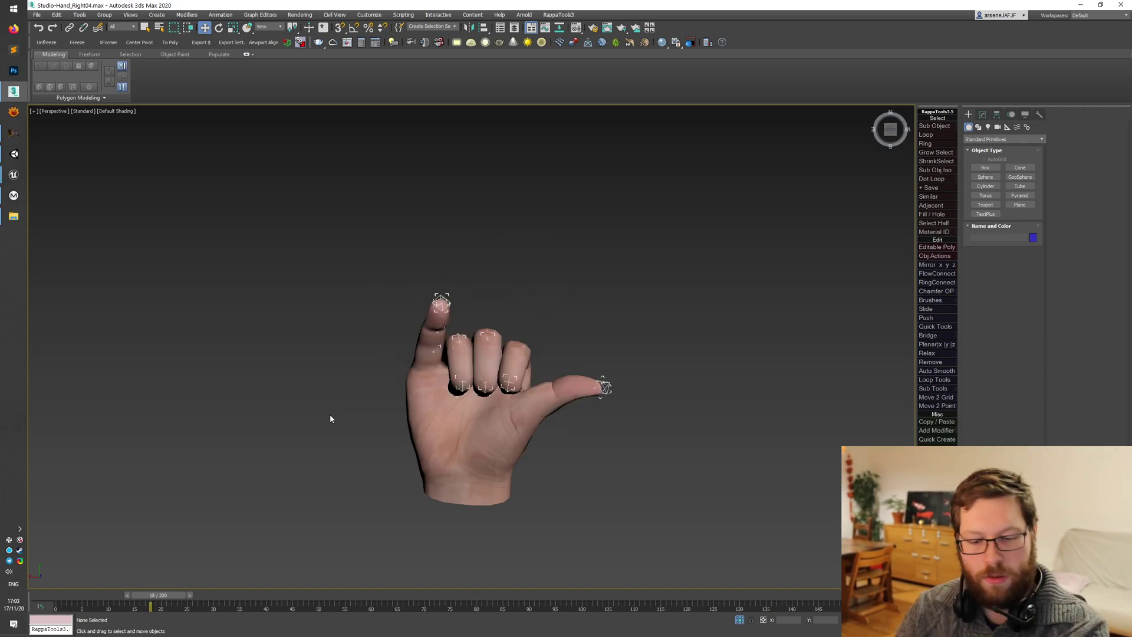
key(period)
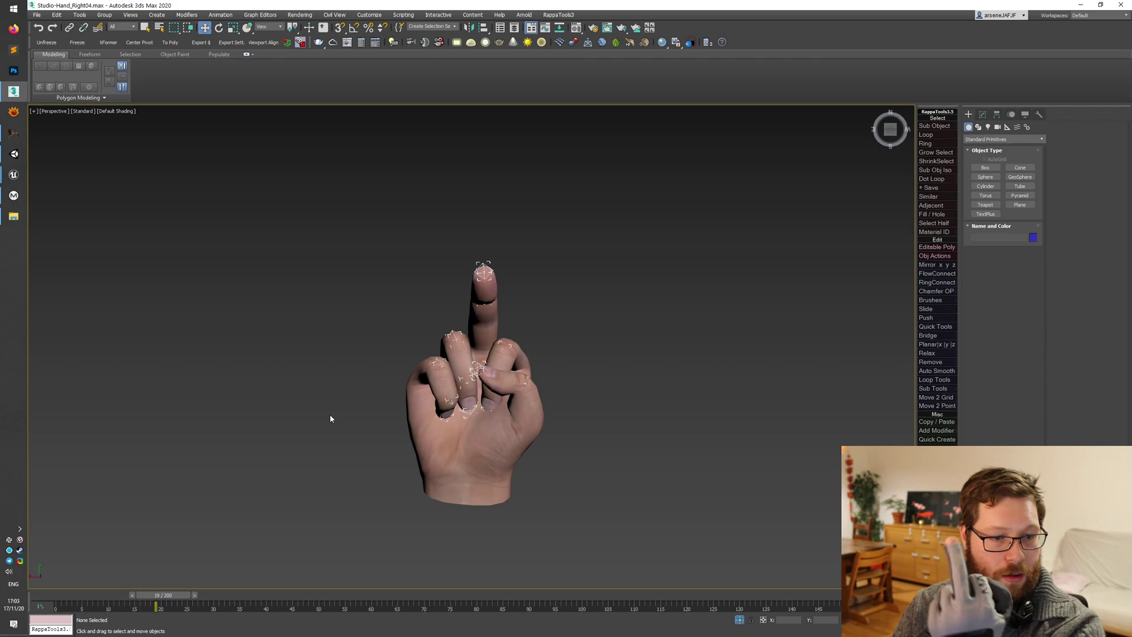
key(period)
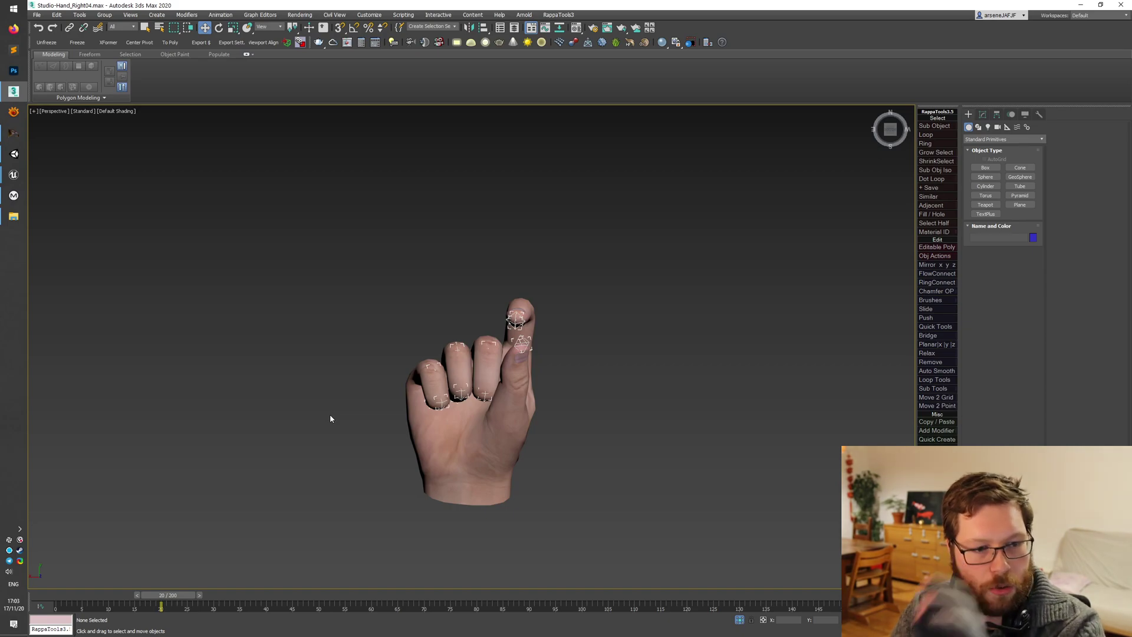
key(period)
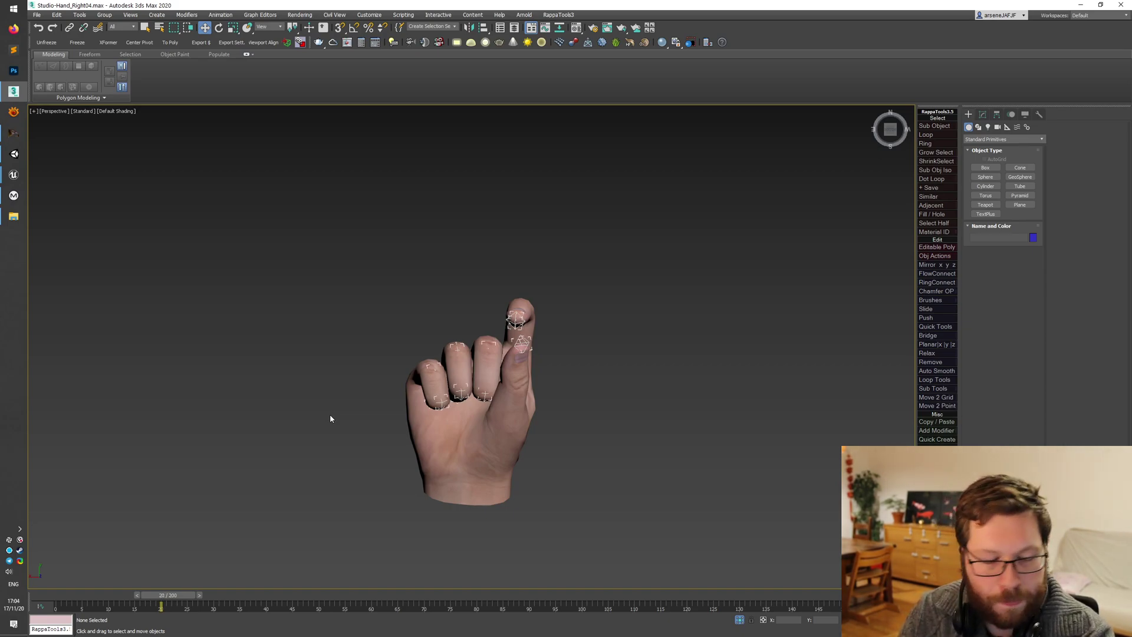
key(Home)
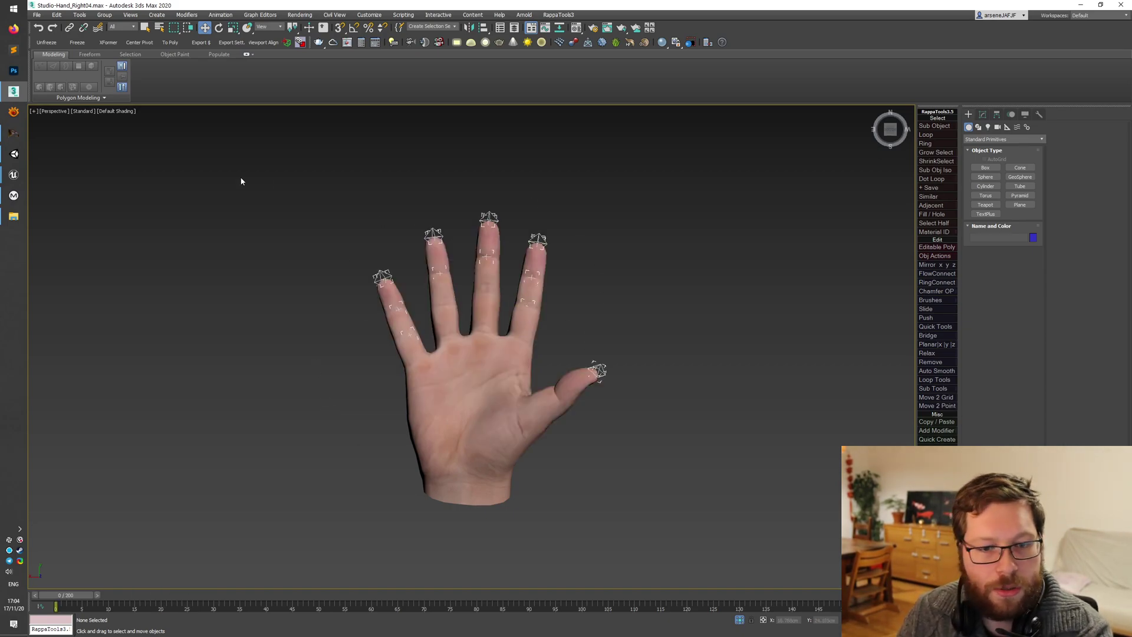
Step: Pan the AnimGraph over the Return Value and pose nodes, then raise the Manus Core OSC finger sliders
mouse_move(13, 175)
click(76, 142)
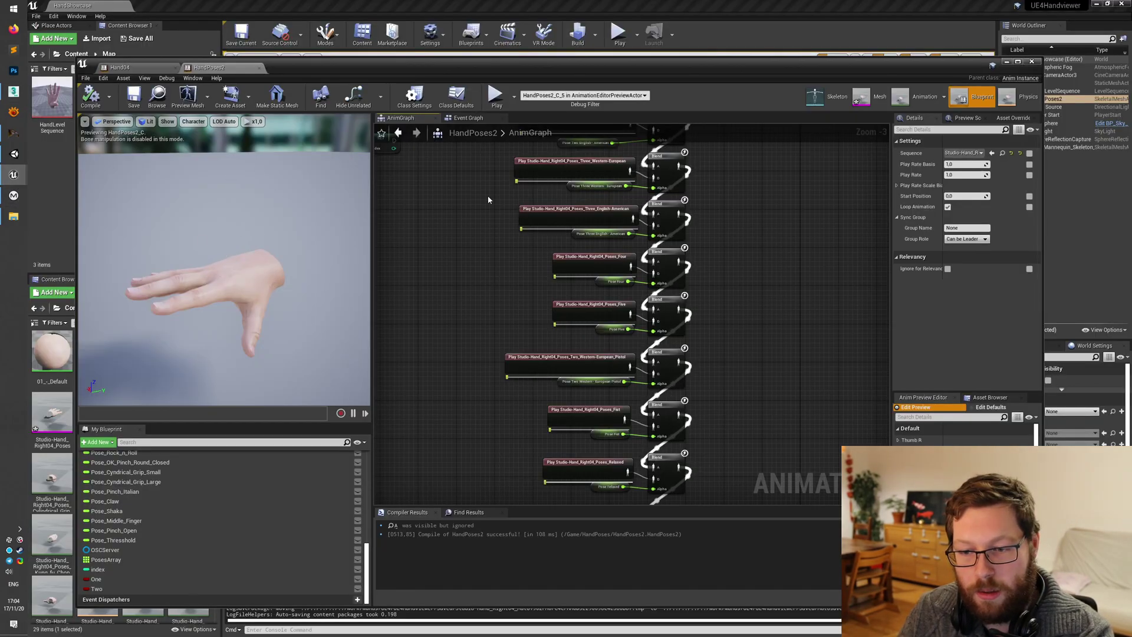
right_drag(488, 200, 528, 314)
right_drag(462, 373, 461, 320)
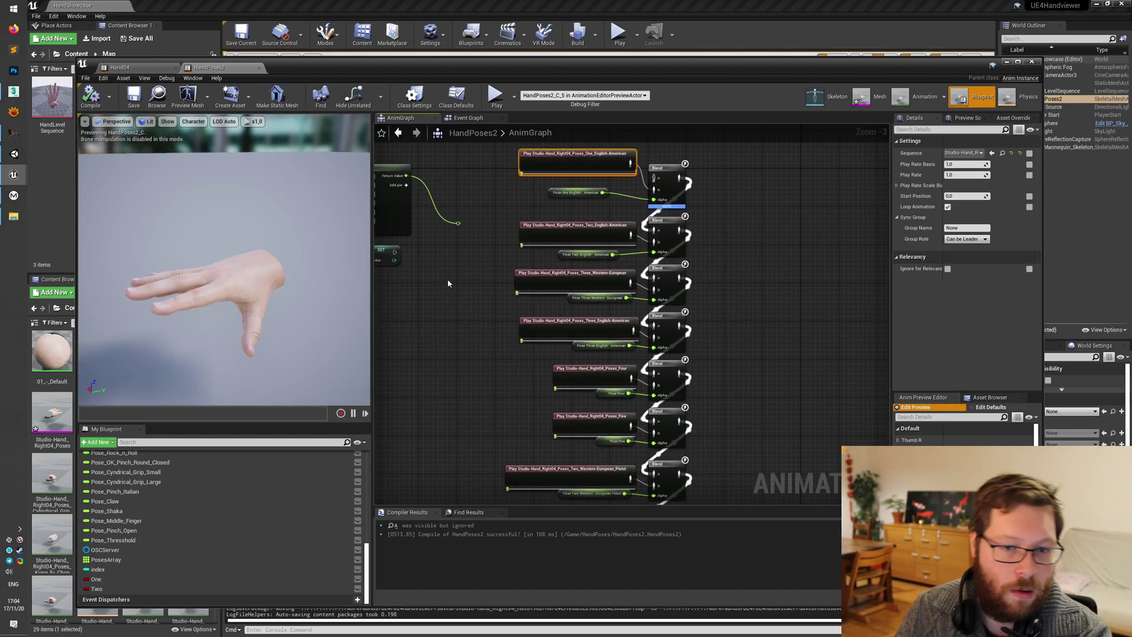
click(15, 154)
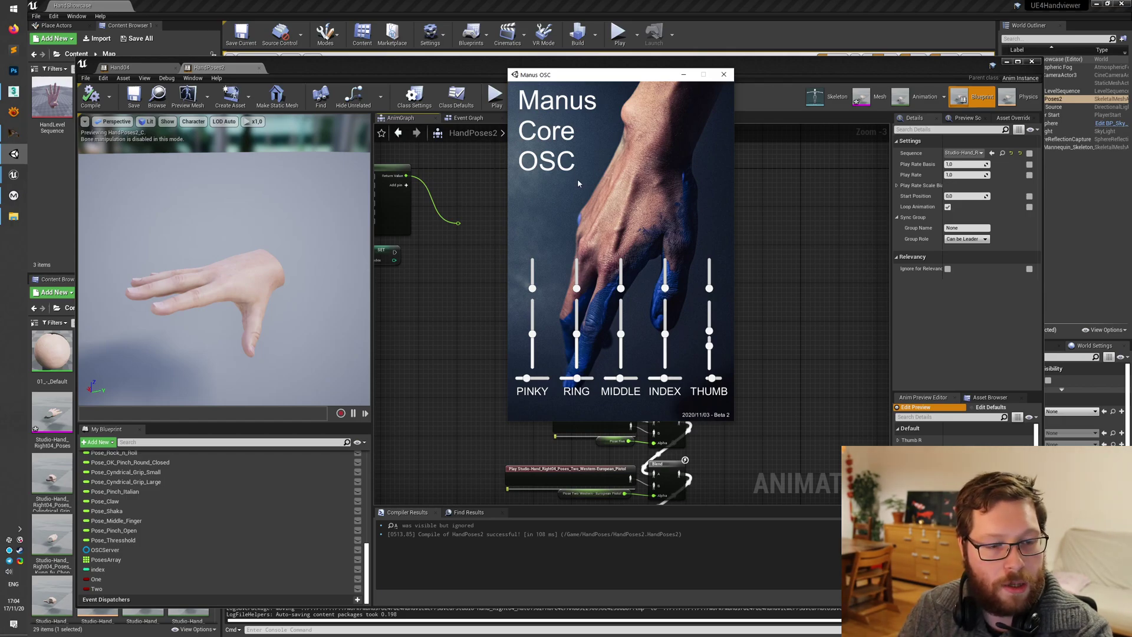
Step: Run the trained Wekinator Poses models live and scroll through their pose confidence outputs
click(13, 133)
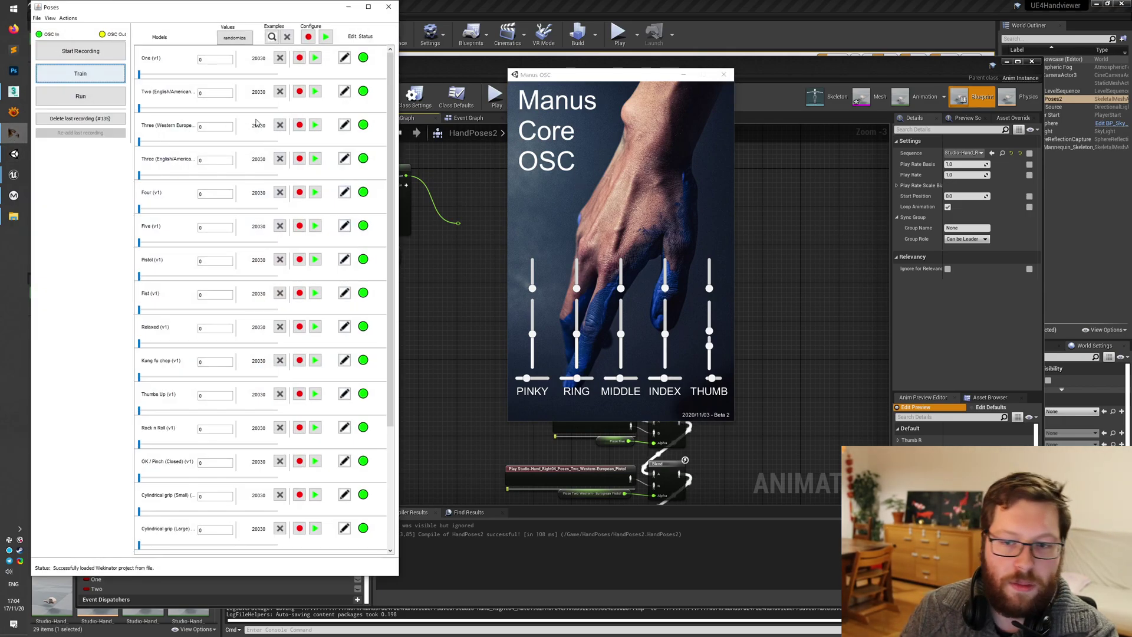
click(92, 102)
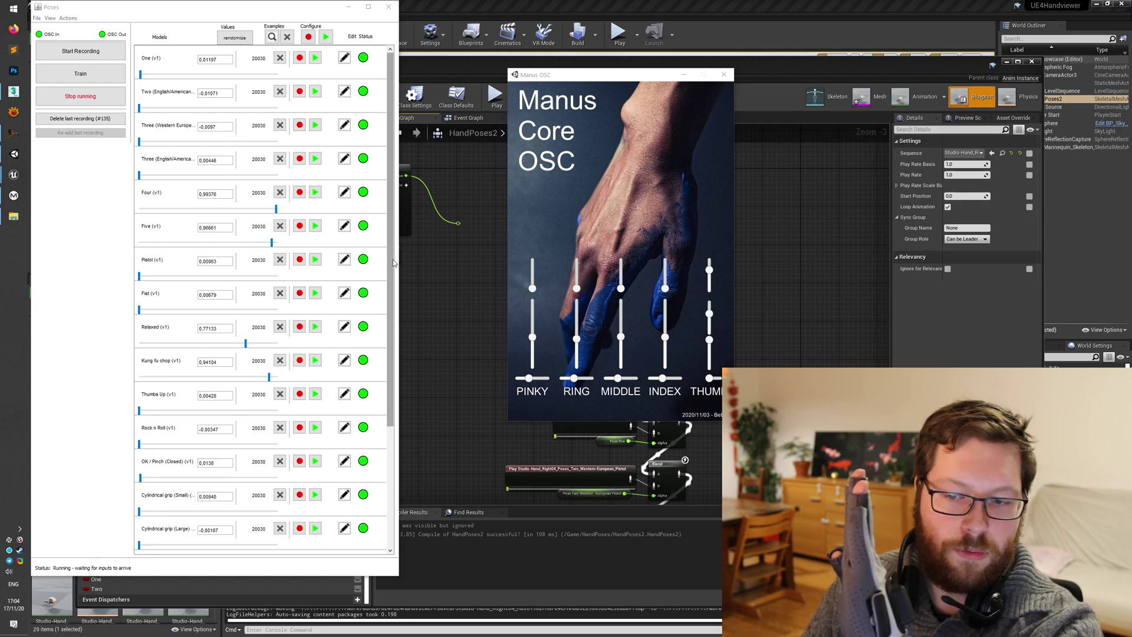
scroll(354, 389, down, 5)
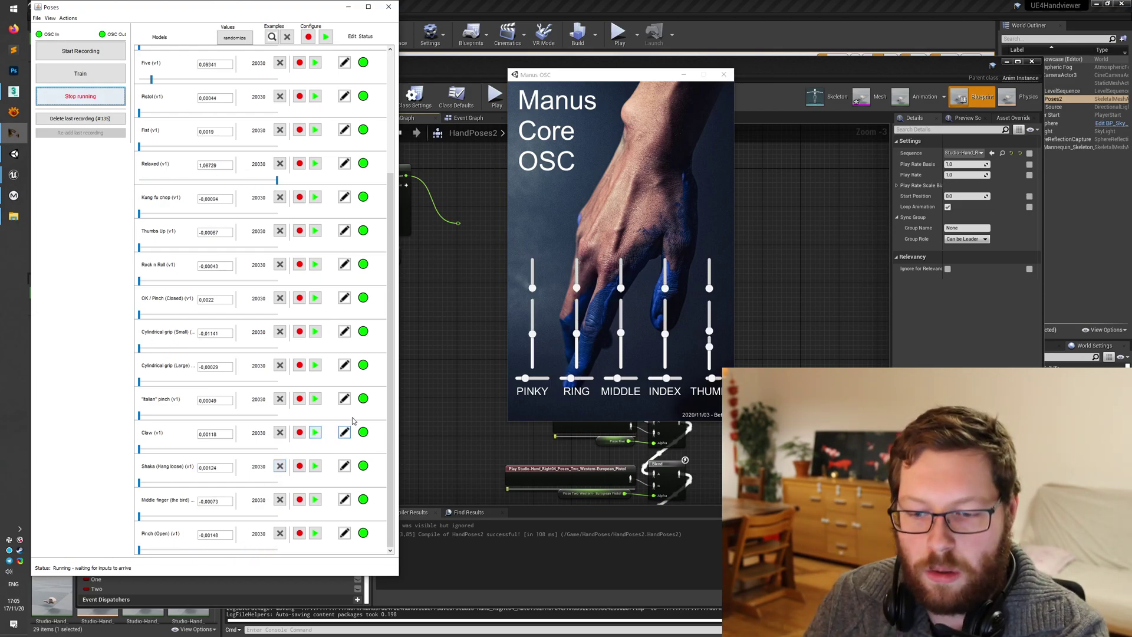
drag(390, 322, 401, 201)
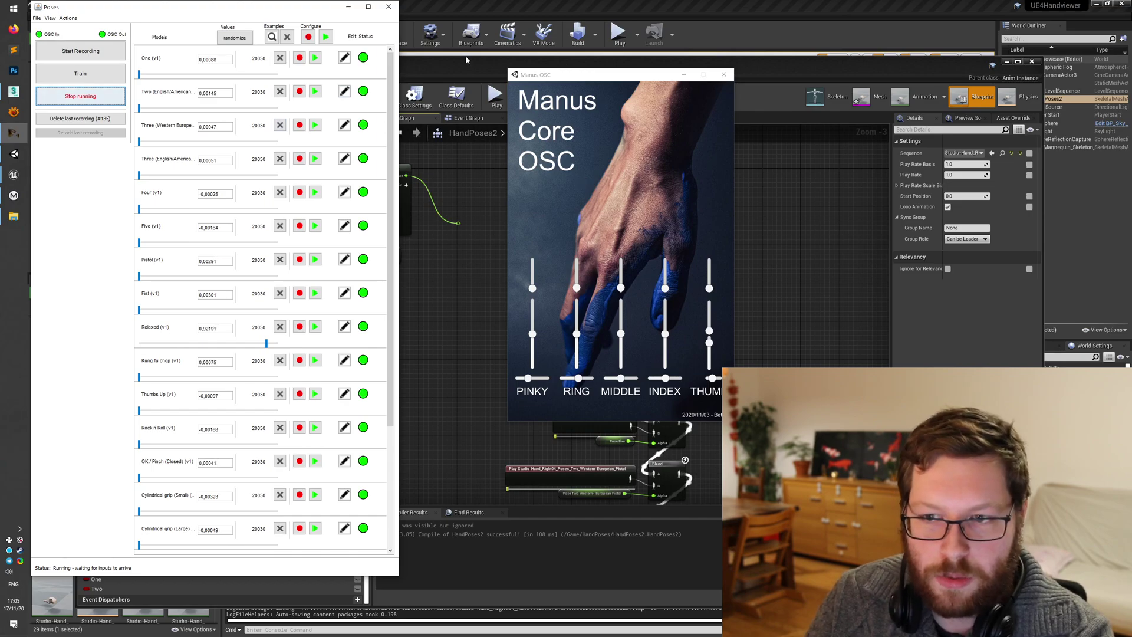
click(466, 59)
Step: Move the Blueprint editor down and play the HandShowcase level so the hand tracks the glove
drag(329, 68, 337, 491)
click(619, 32)
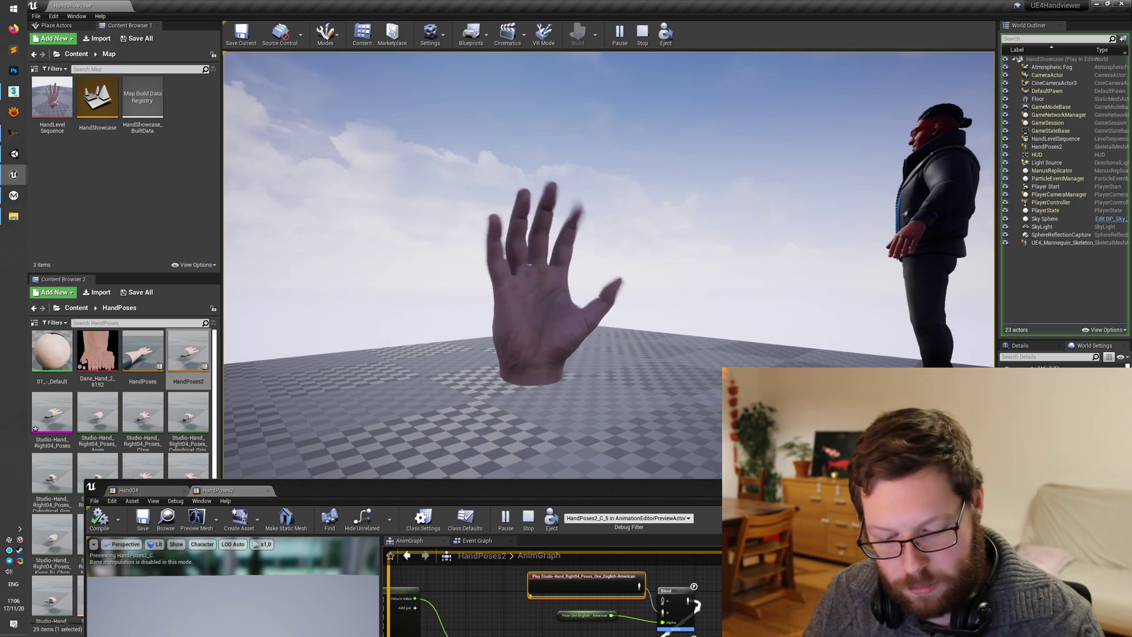
key(super)
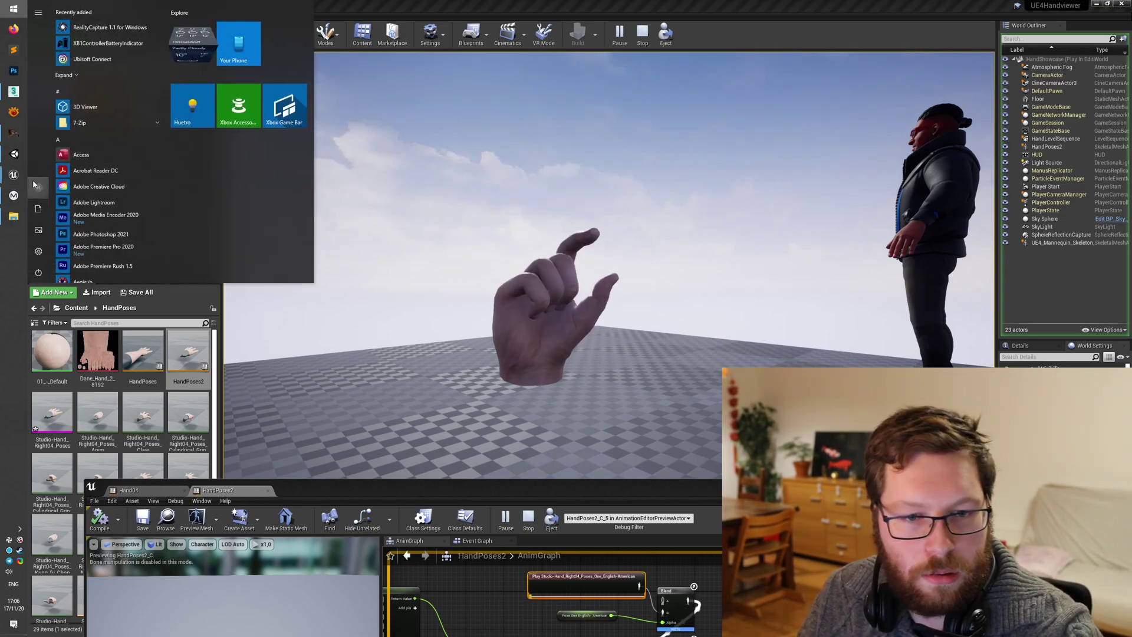
Step: Scroll Wekinator's Poses model list while posing the glove; the One model reads about 0.85
click(13, 133)
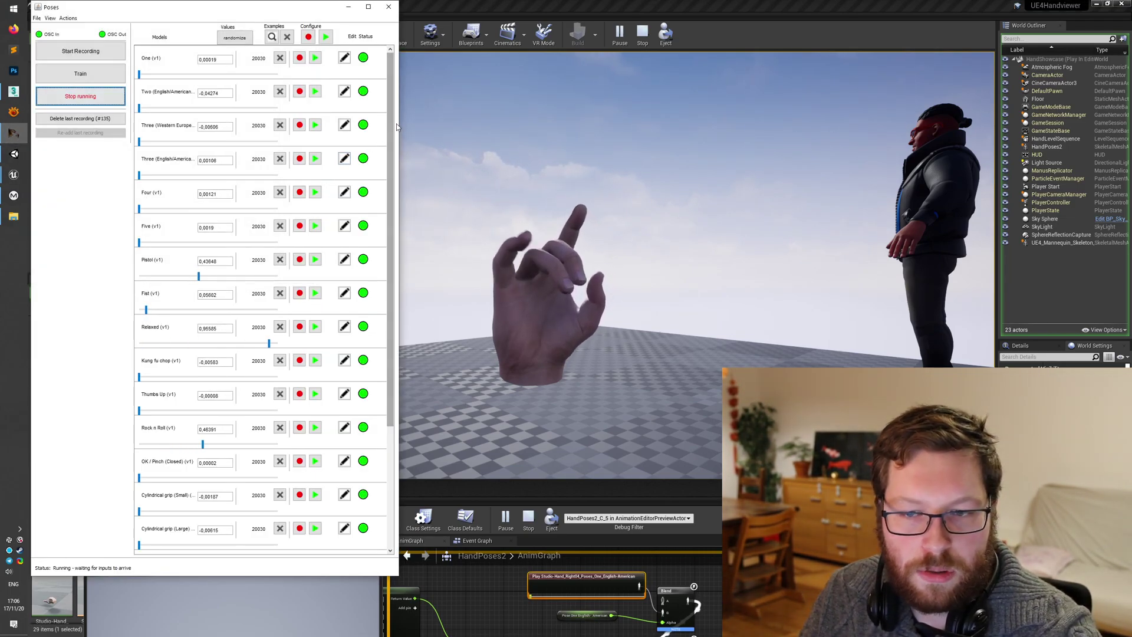
drag(387, 125, 386, 193)
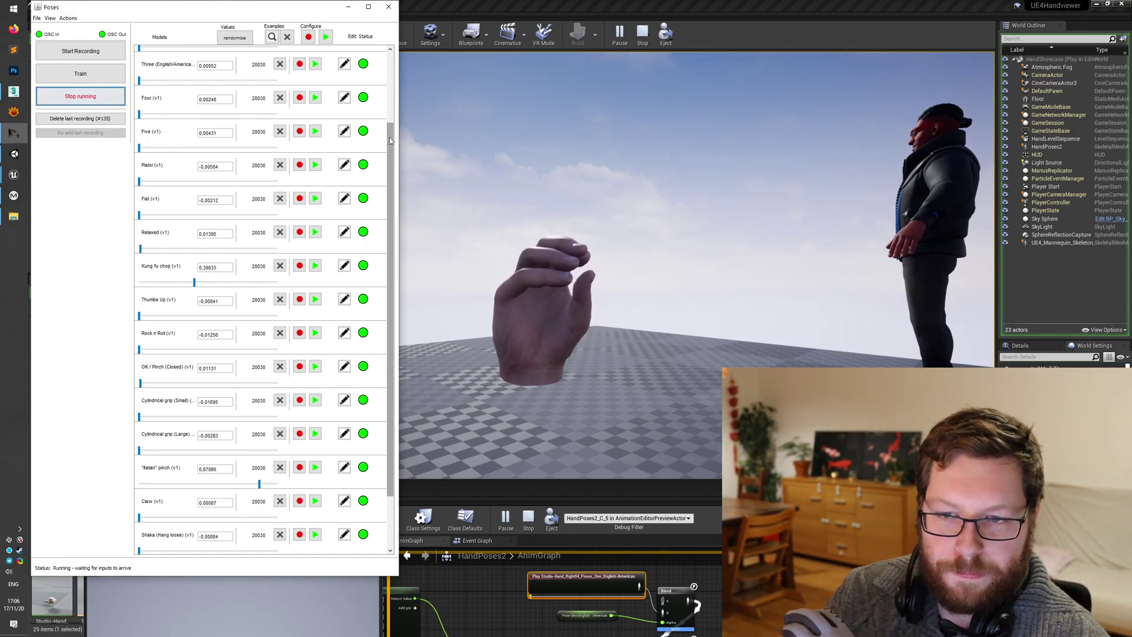
scroll(391, 165, up, 3)
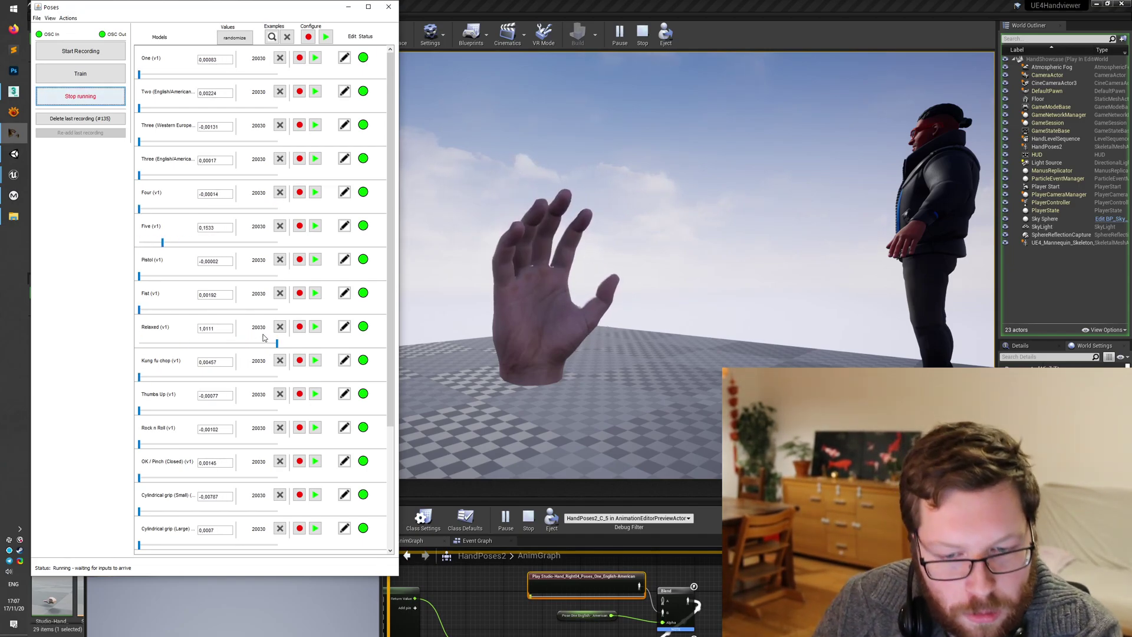
drag(390, 311, 390, 432)
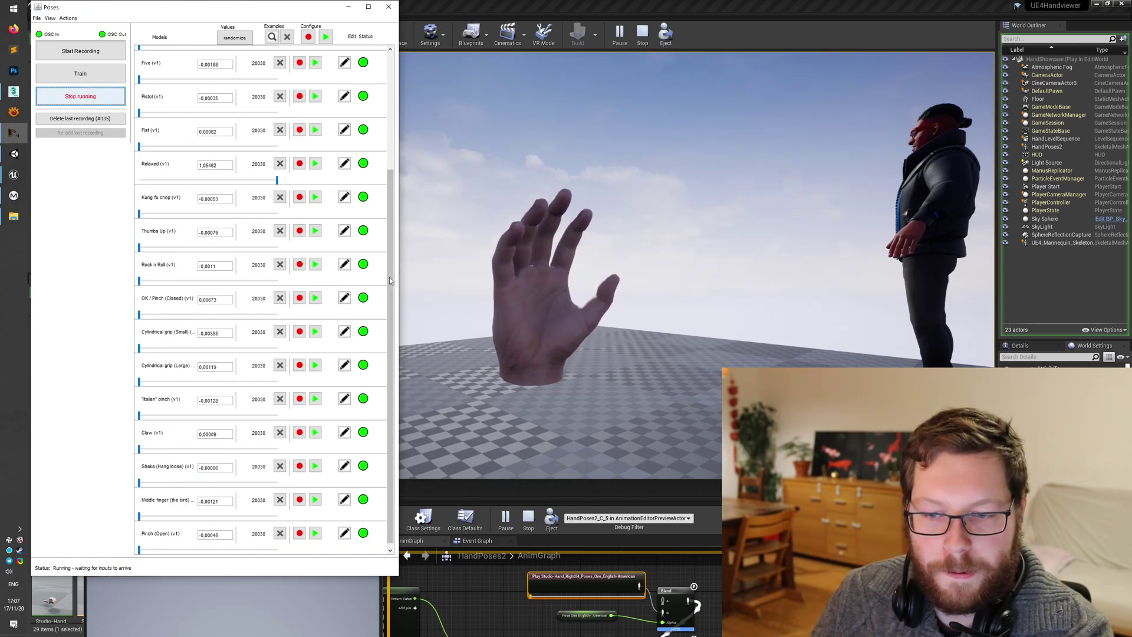
drag(389, 277, 399, 130)
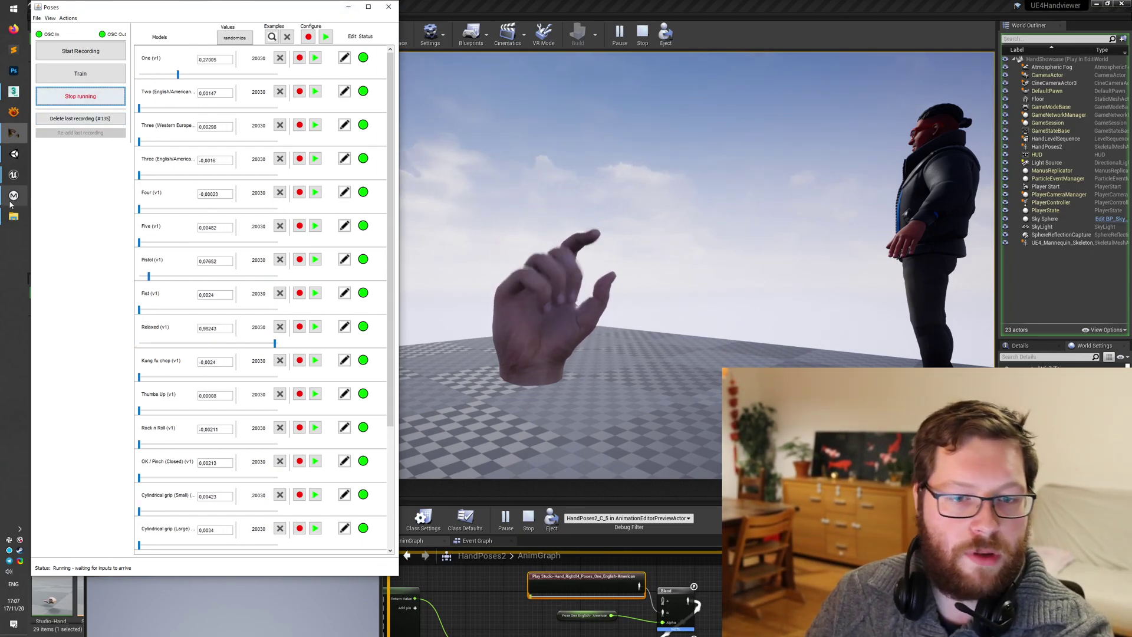
mouse_move(15, 161)
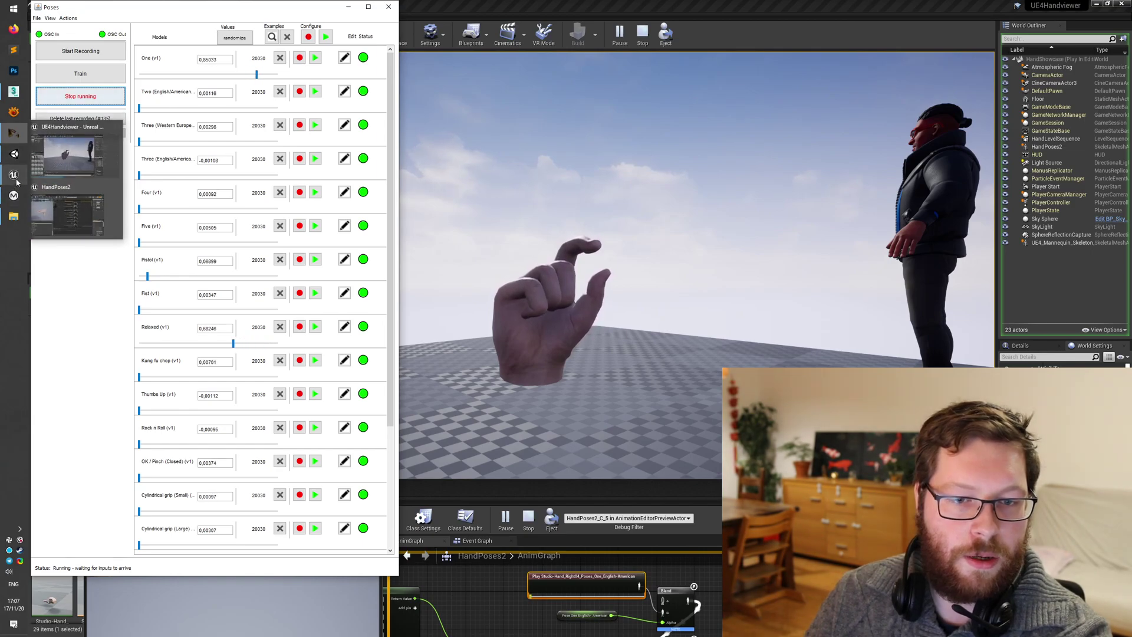
Step: Bring up Manus Dashboard and Manus Core OSC, moving the OSC window to the right
click(30, 199)
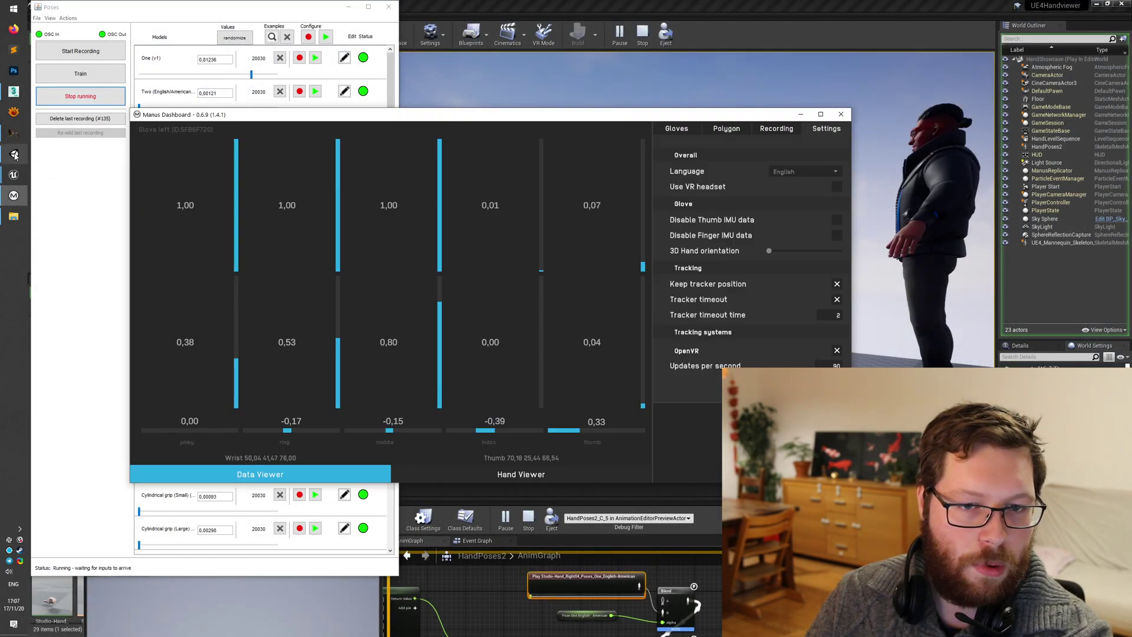
click(13, 154)
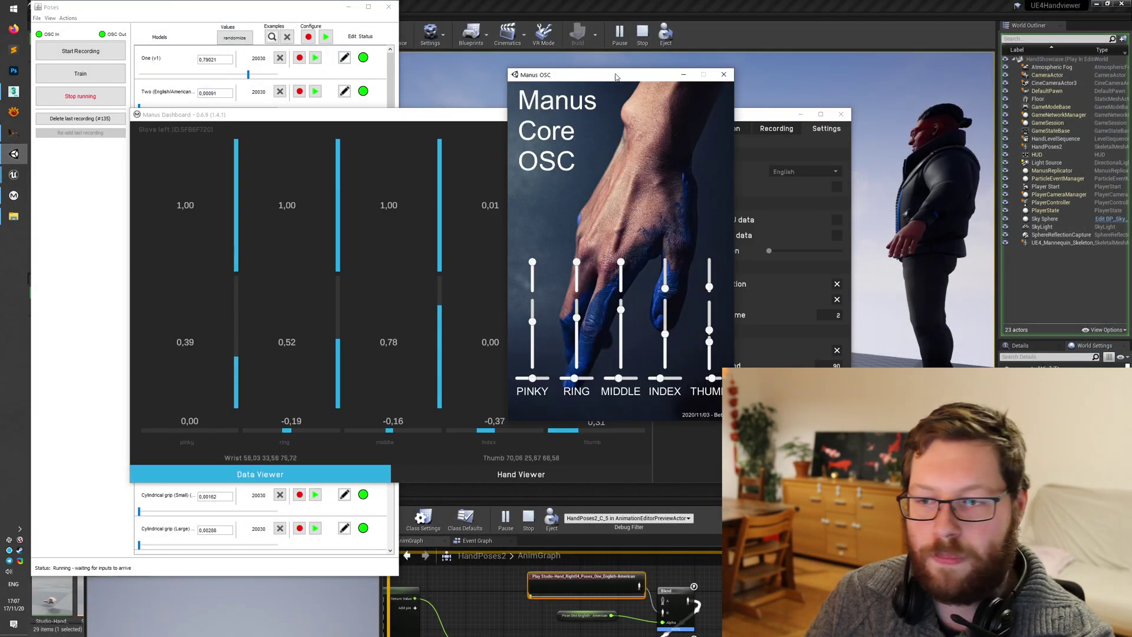
drag(616, 80, 769, 93)
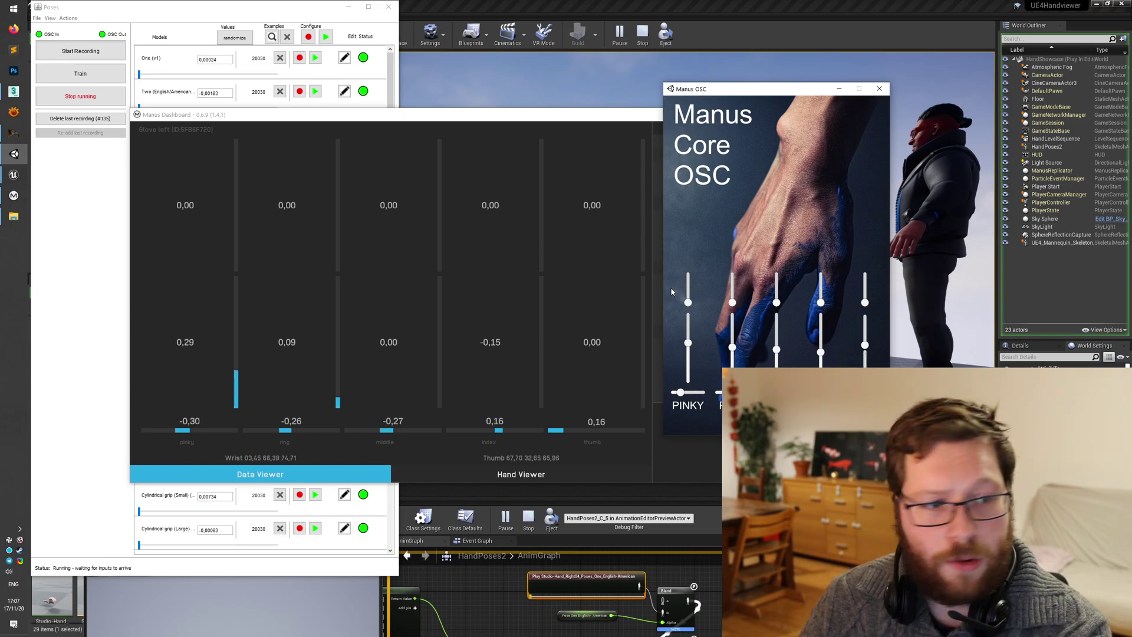
Step: Show the dashboard's live 3D hand view mirroring the left glove's curled fist
click(653, 128)
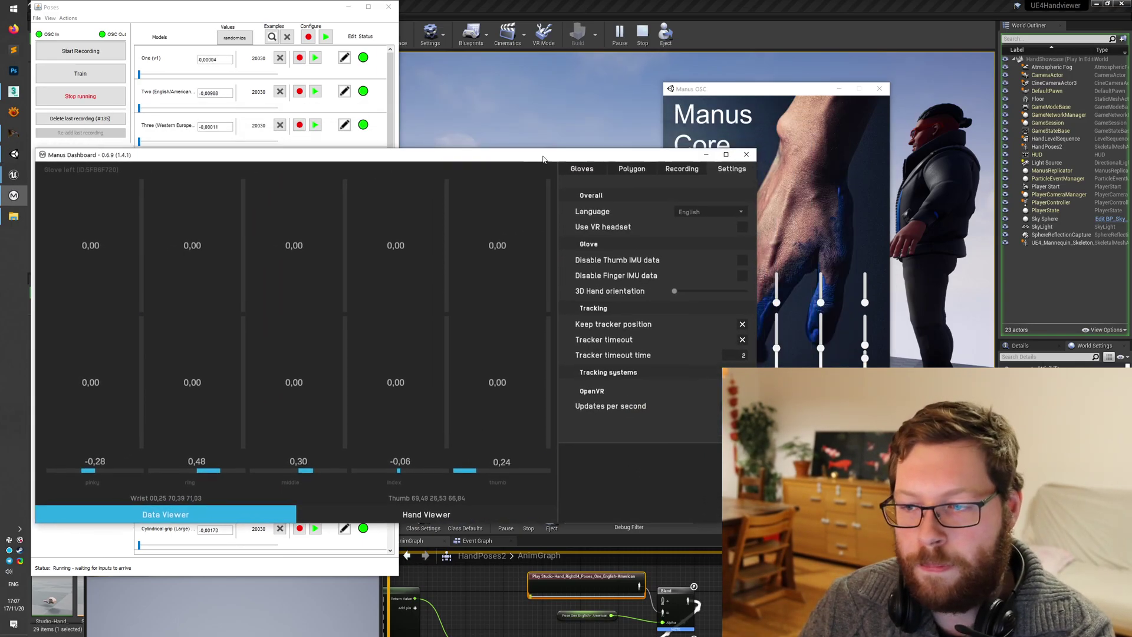
click(700, 166)
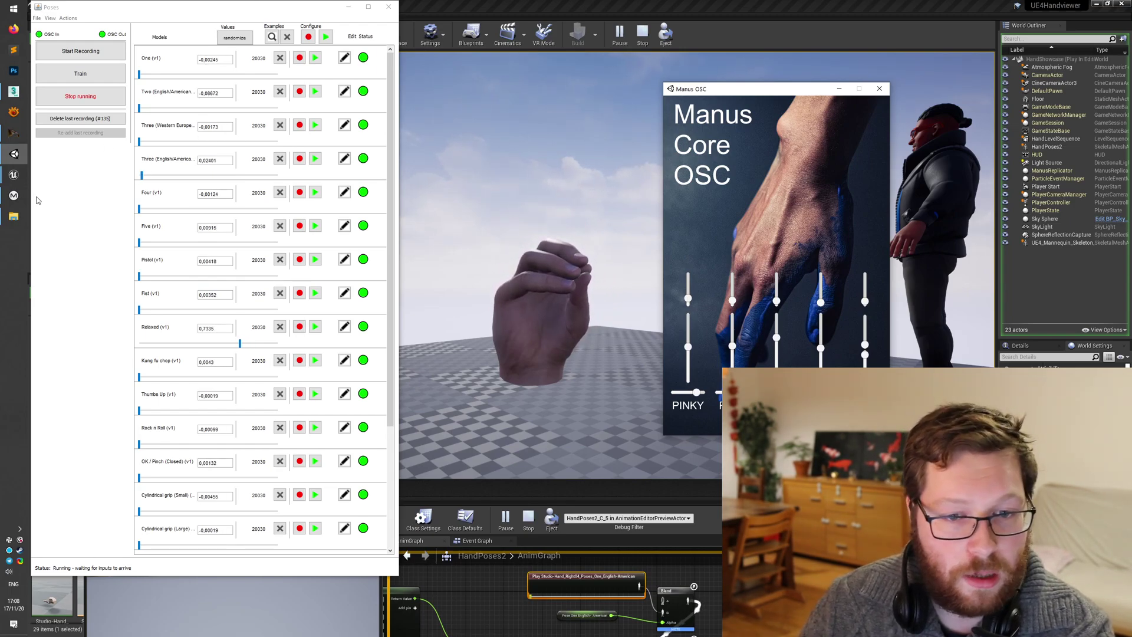
click(14, 195)
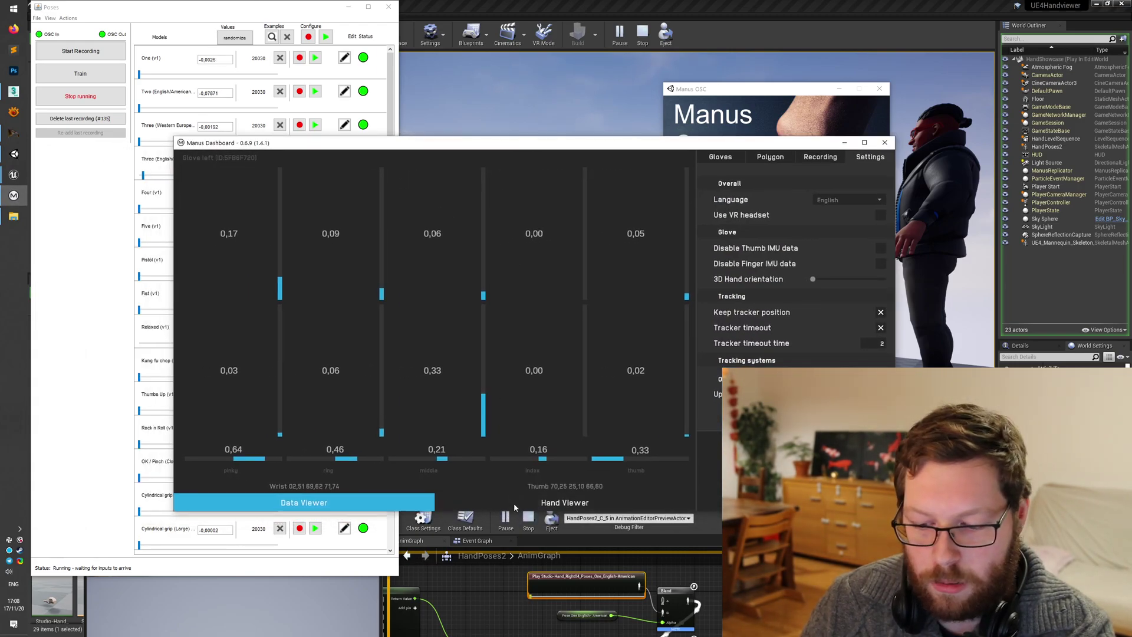
click(514, 503)
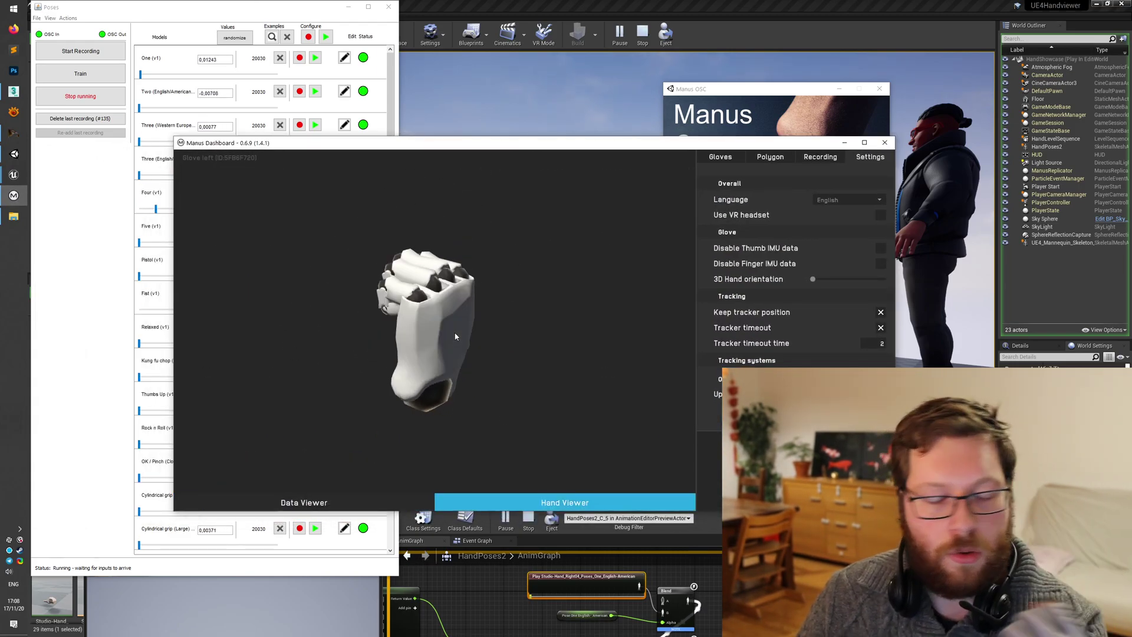